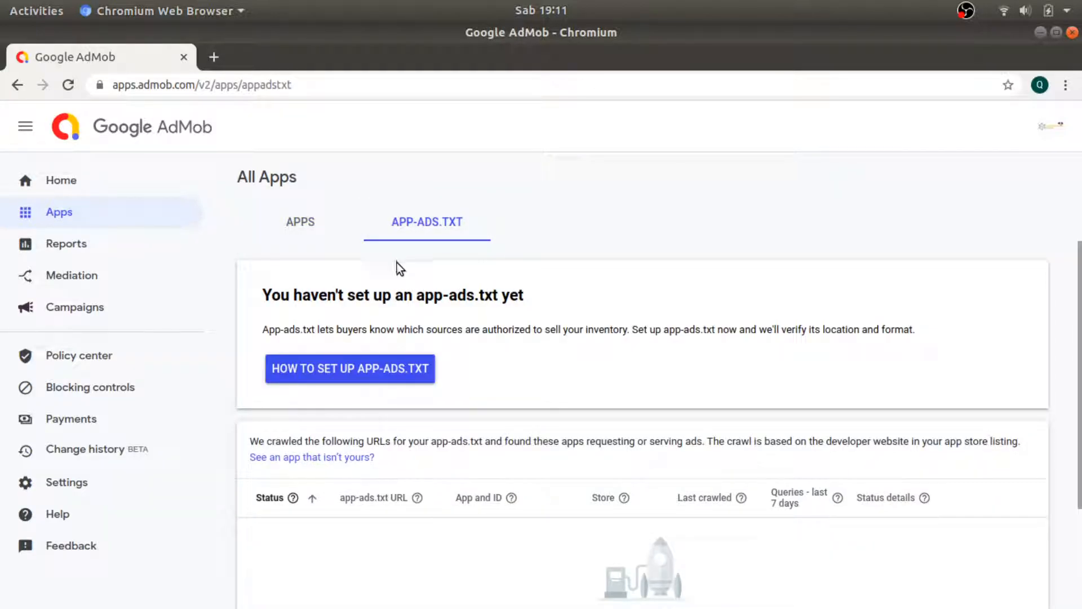
Open AdMob's app-ads.txt setup instructions and copy the code snippet.
click(377, 367)
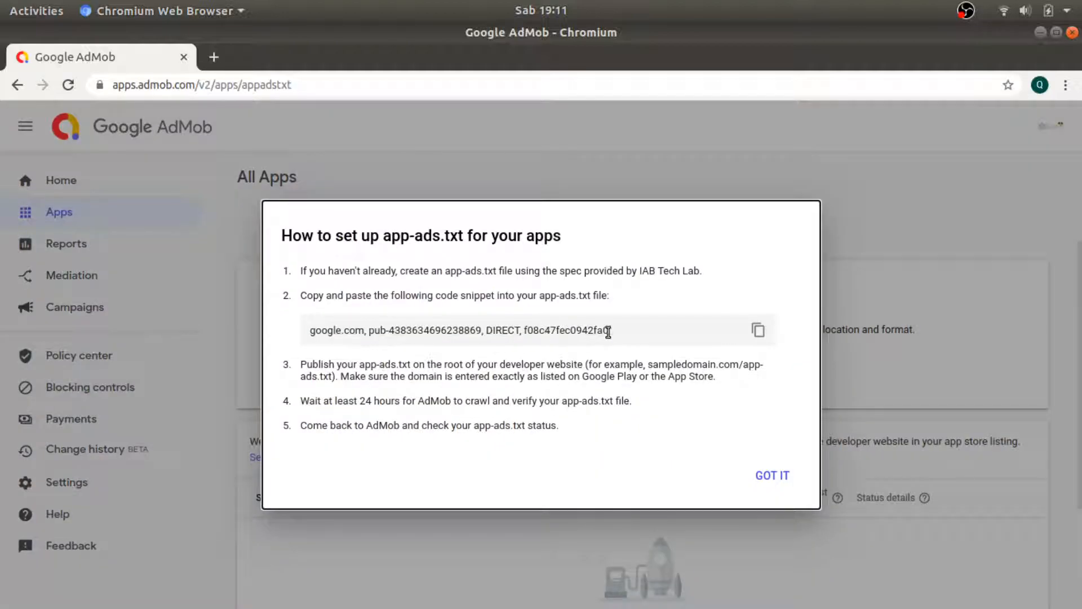
click(759, 331)
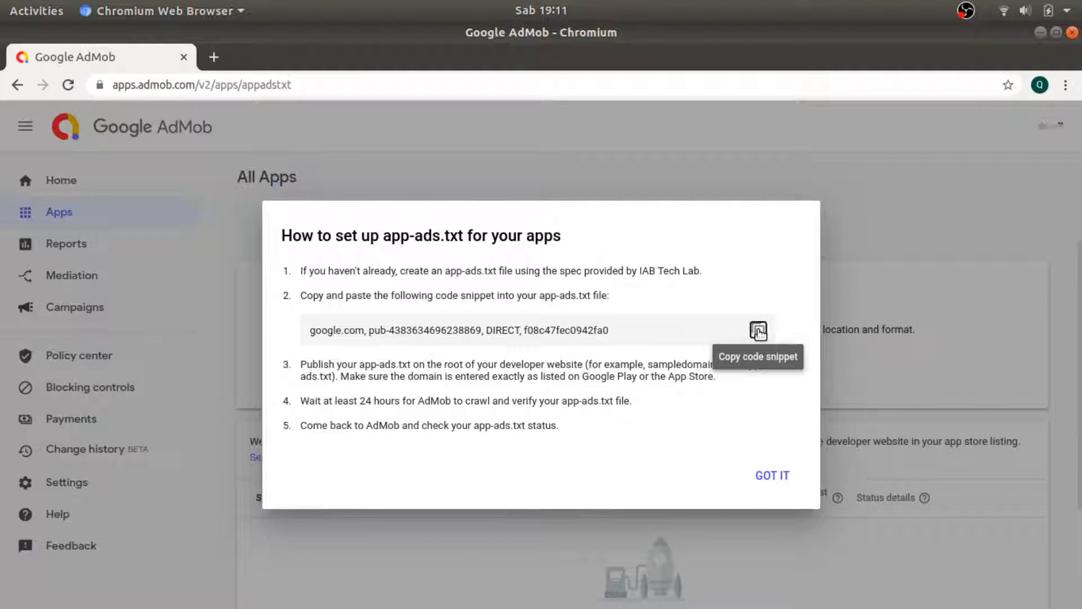
Load app-ads-txt.com in a new tab and go to its free hosting registration form.
click(214, 57)
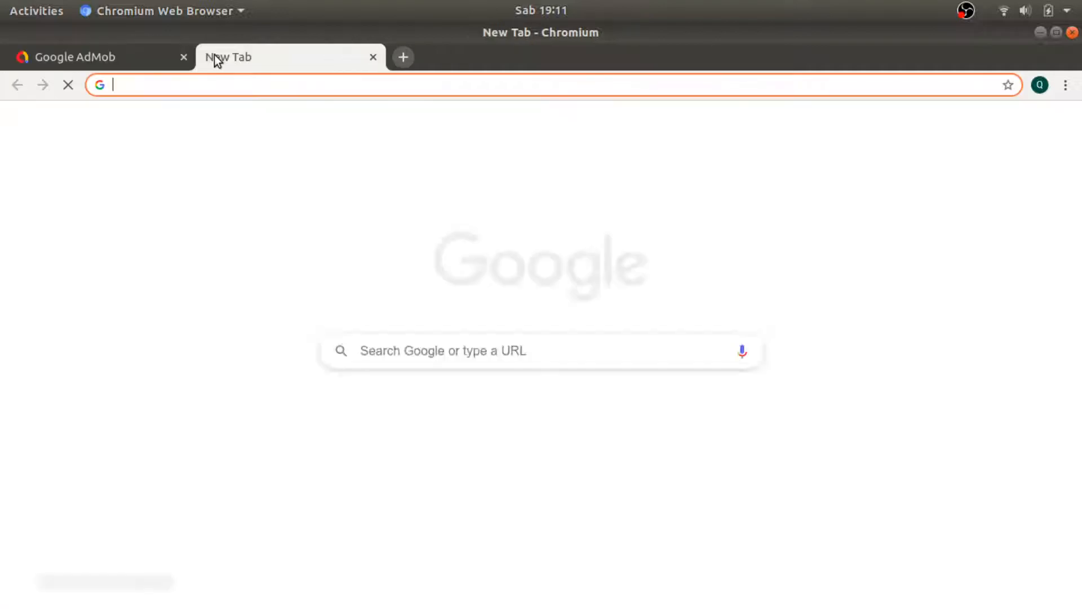
text(app)
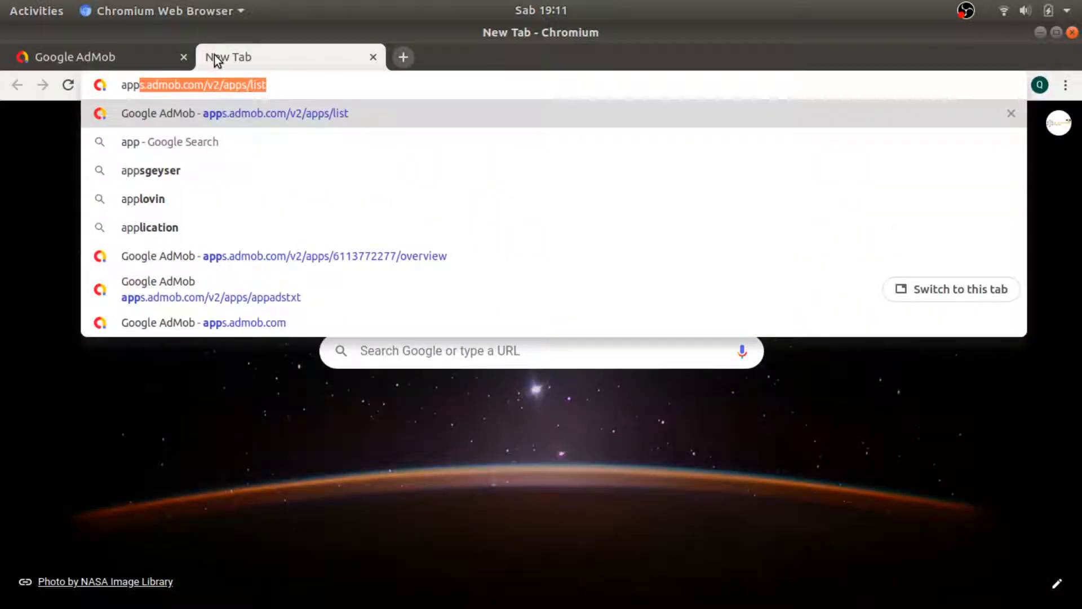
text(-ads-)
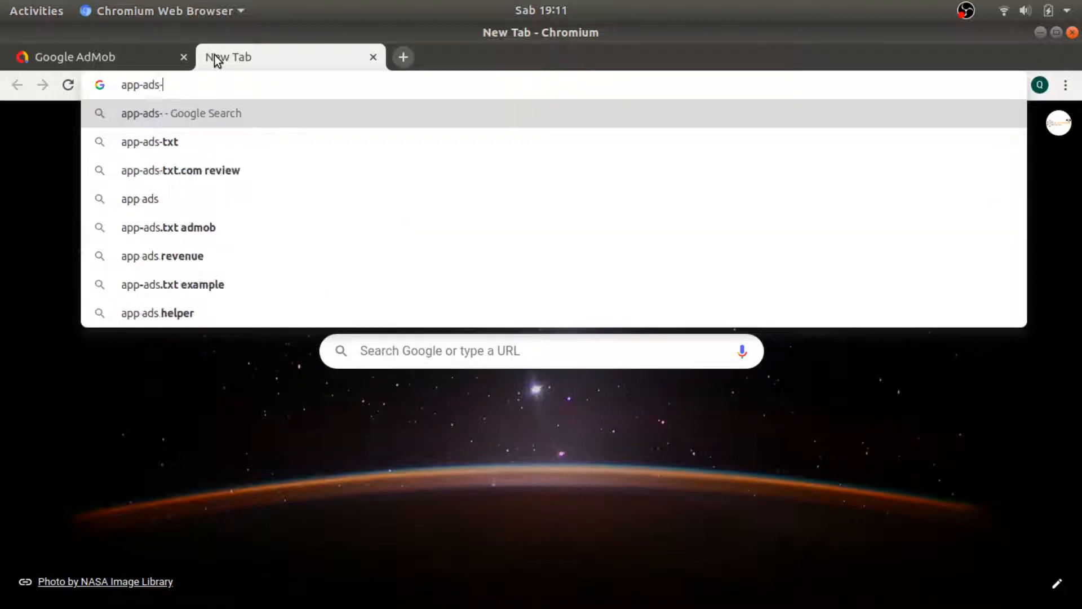
text(txt.com)
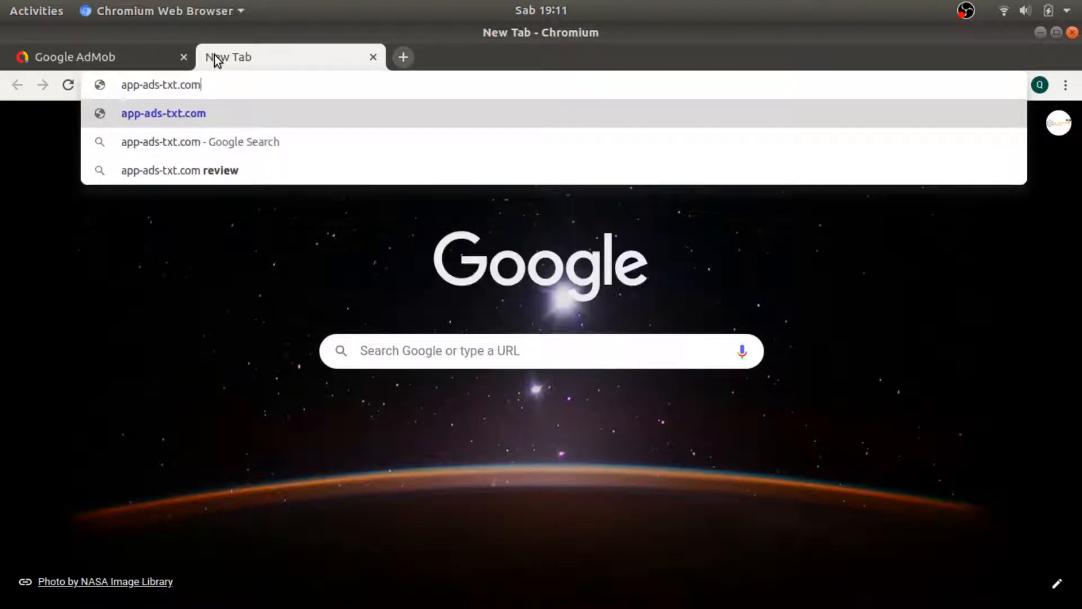
key(Return)
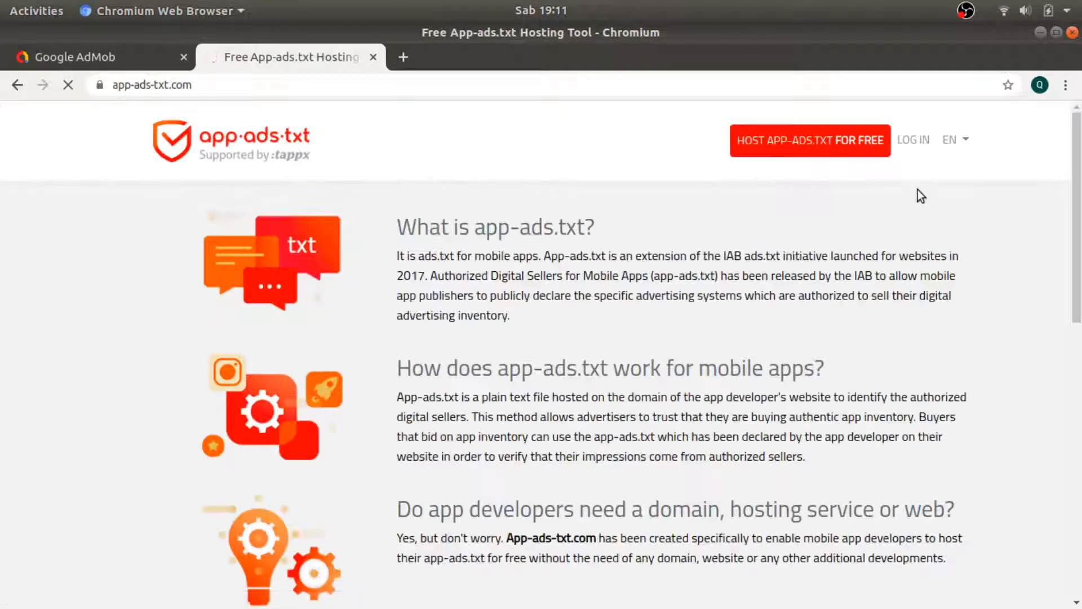
click(855, 144)
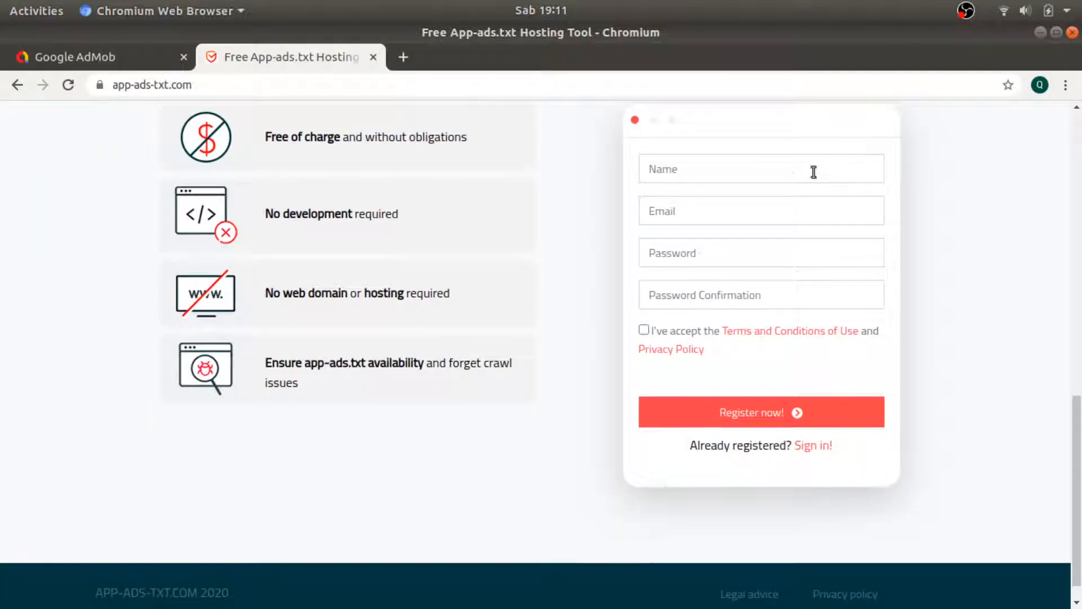
Enter the account name, e-mail and password twice, accept the terms, and register.
click(786, 167)
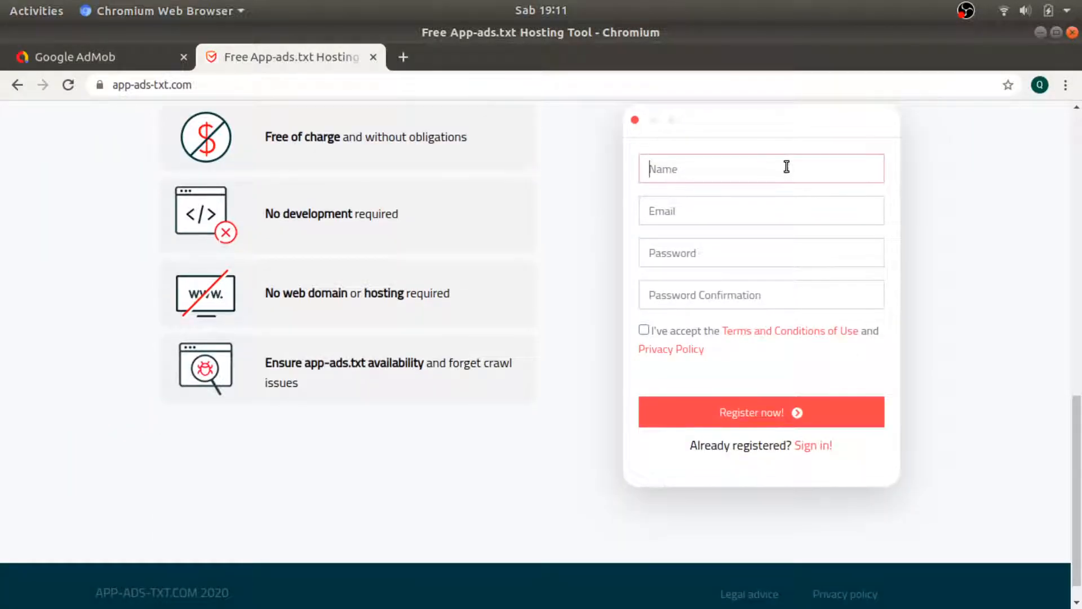
text(Q)
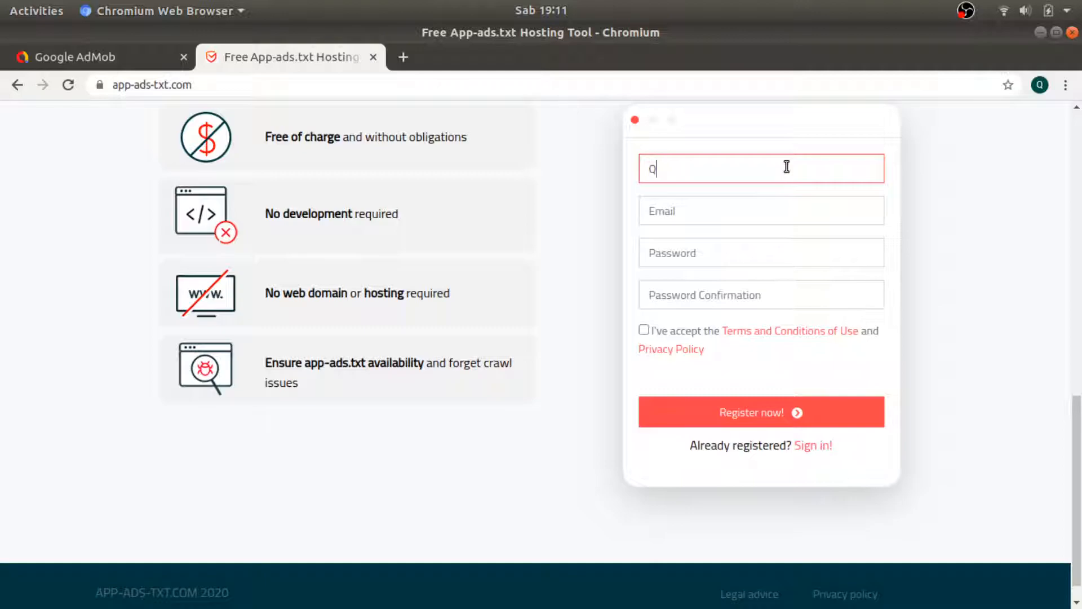
text(UEENBee Channel)
key(Tab)
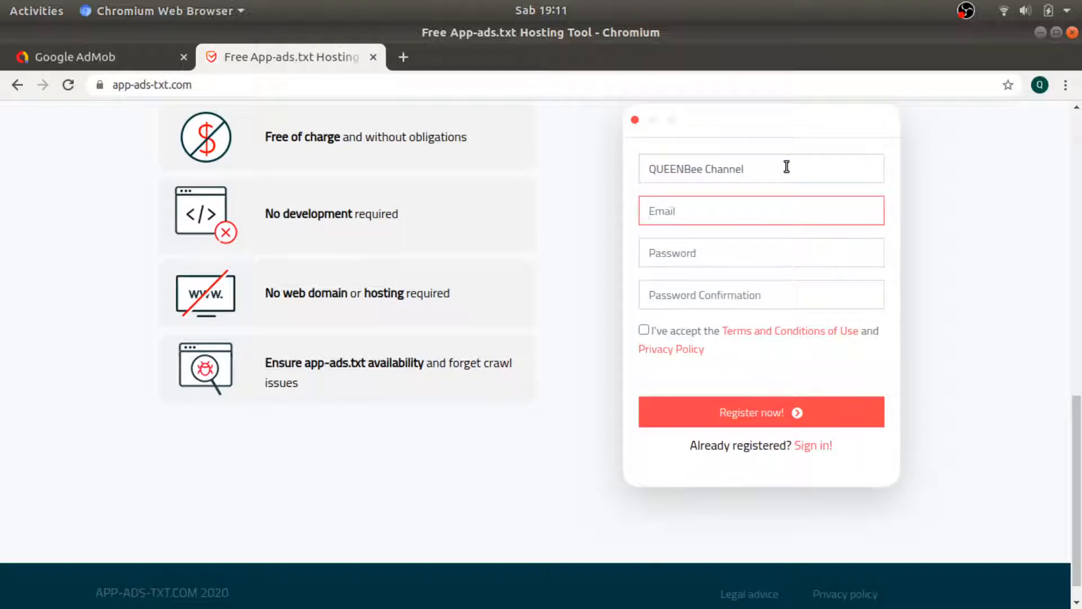
key(Tab)
text(q)
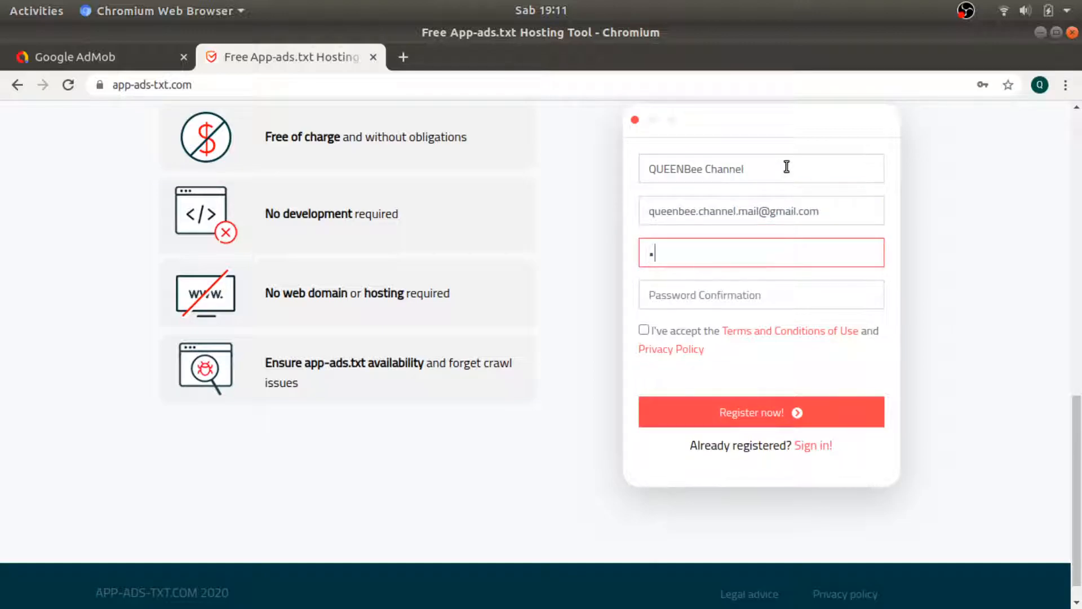
key(Tab)
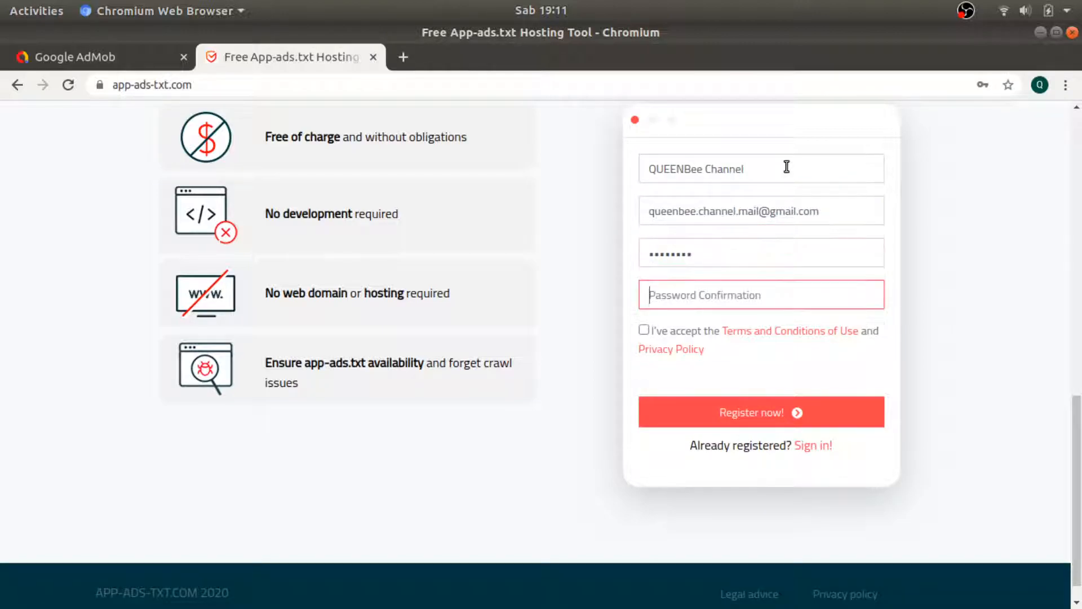
text(q)
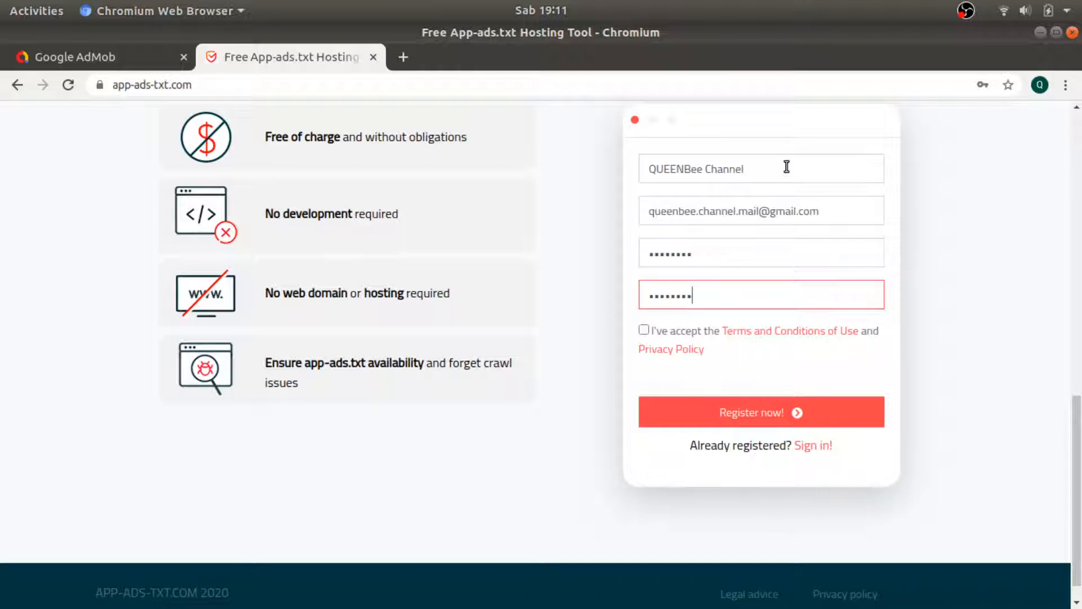
click(681, 330)
click(777, 413)
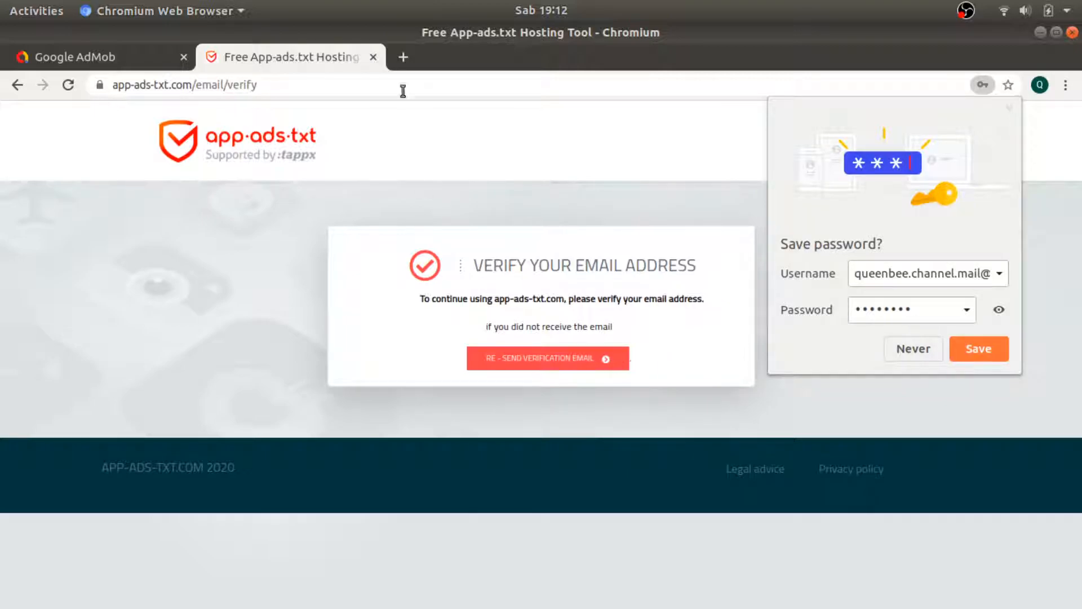
In Gmail, open the Verify Email Address message and confirm the new account.
click(402, 58)
text(mail.google.com/mail/u/0/)
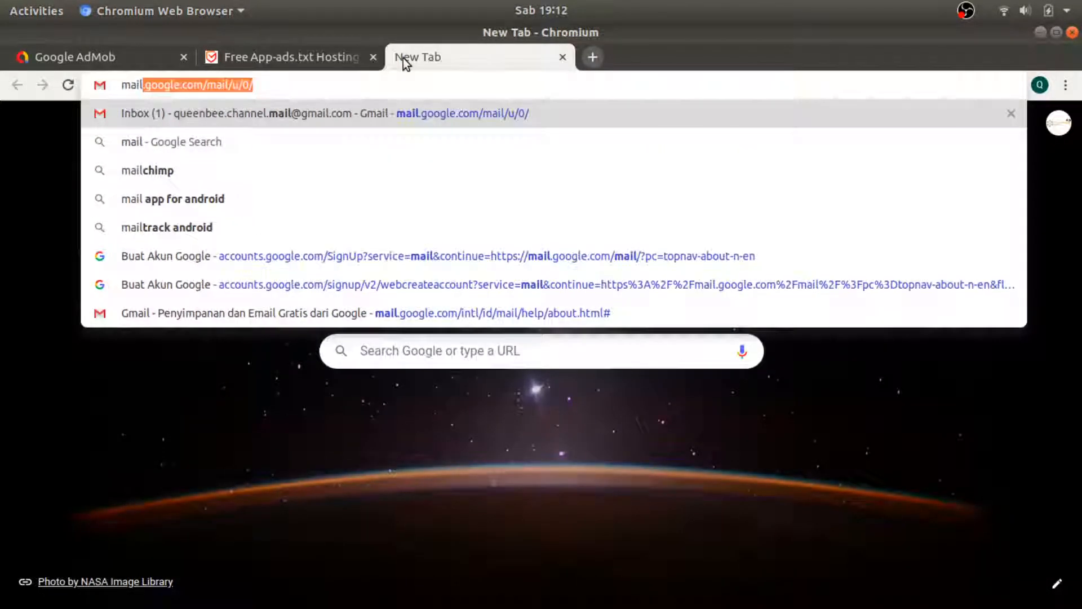
key(Return)
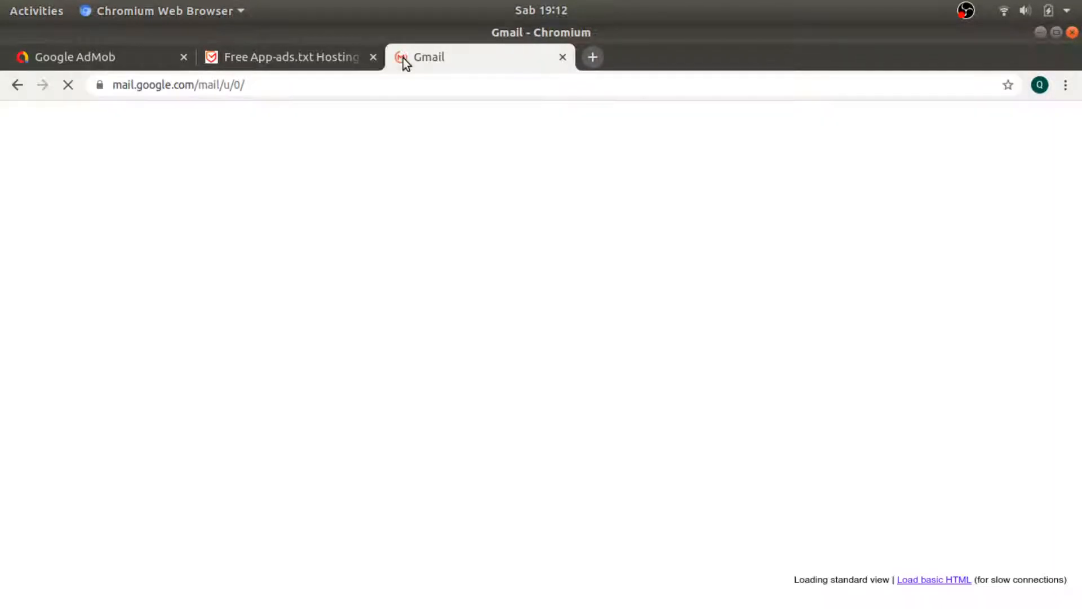
click(324, 55)
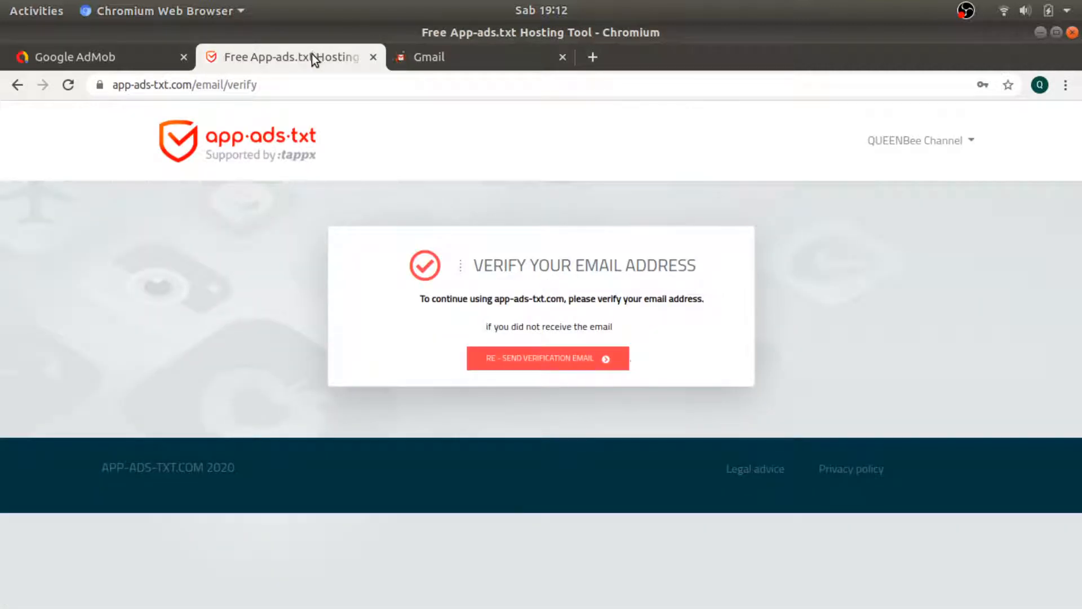
click(455, 54)
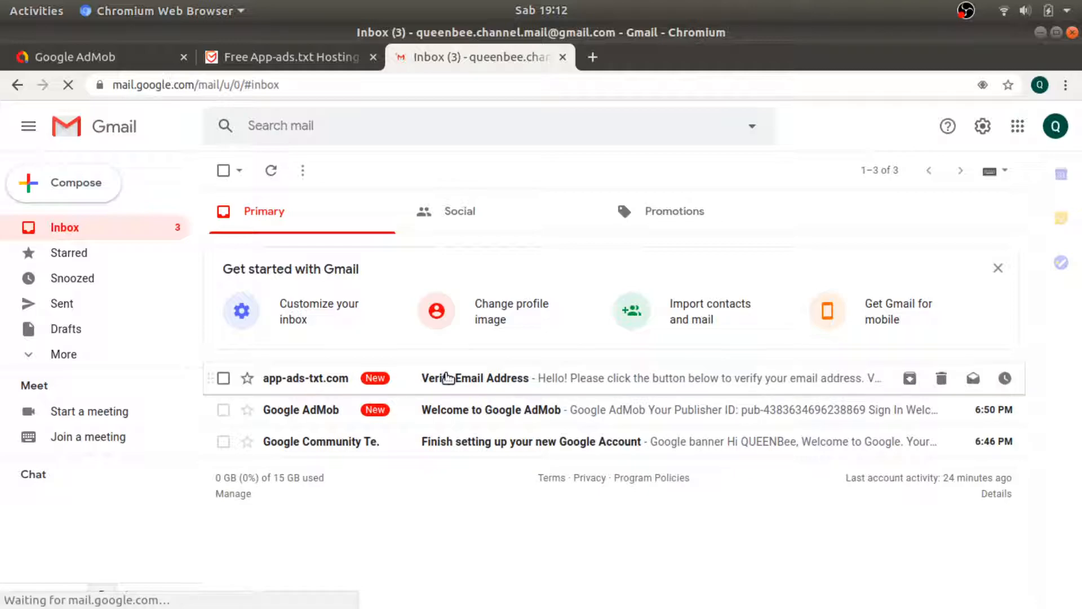
click(446, 378)
click(641, 489)
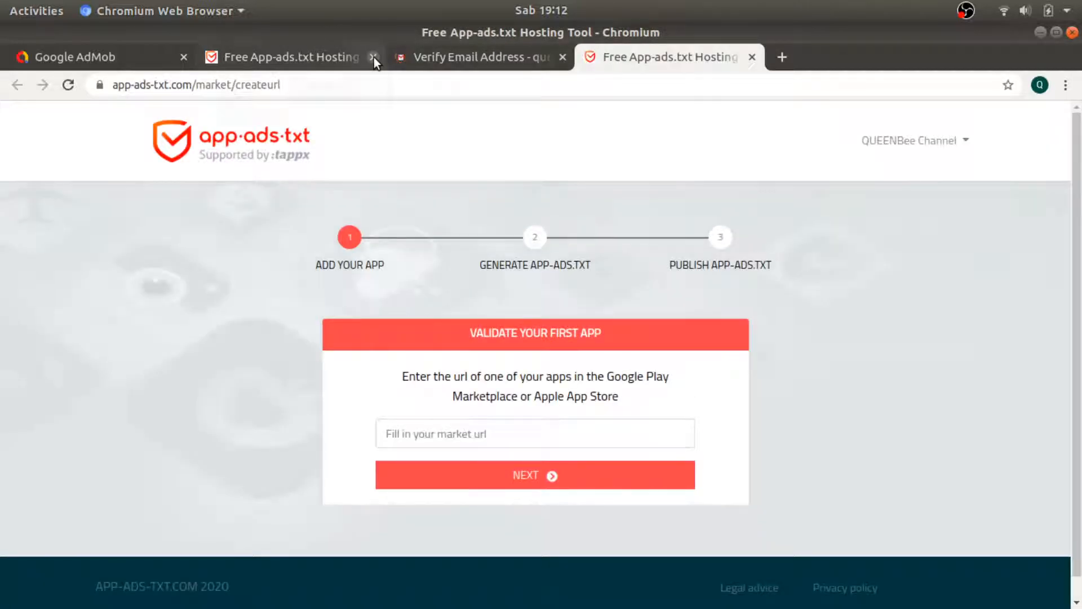
Close the two extra tabs, then submit the channel name as the market URL.
click(373, 57)
click(372, 57)
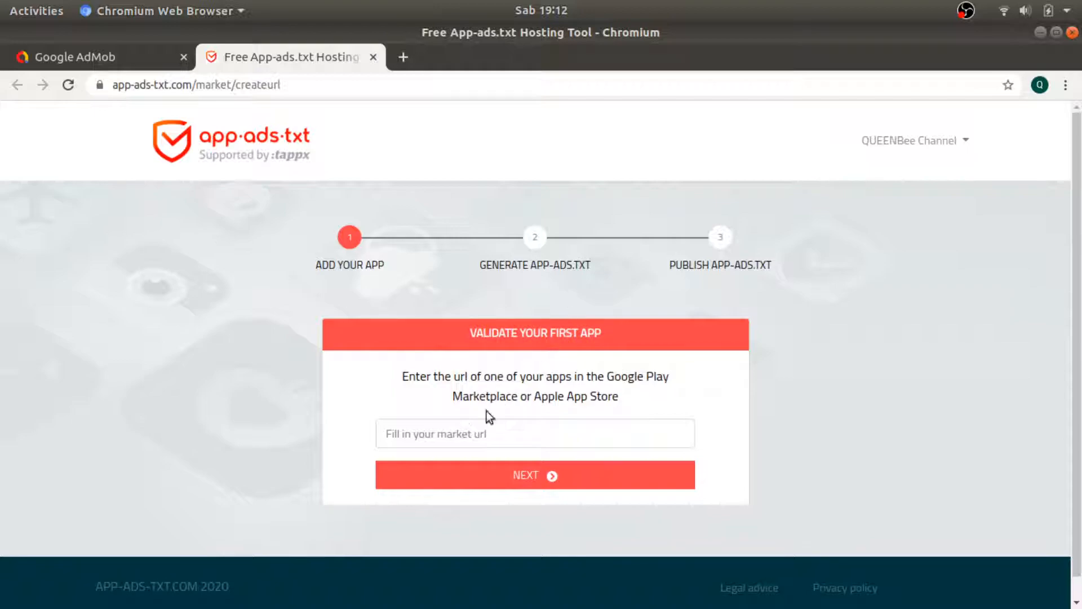
click(456, 433)
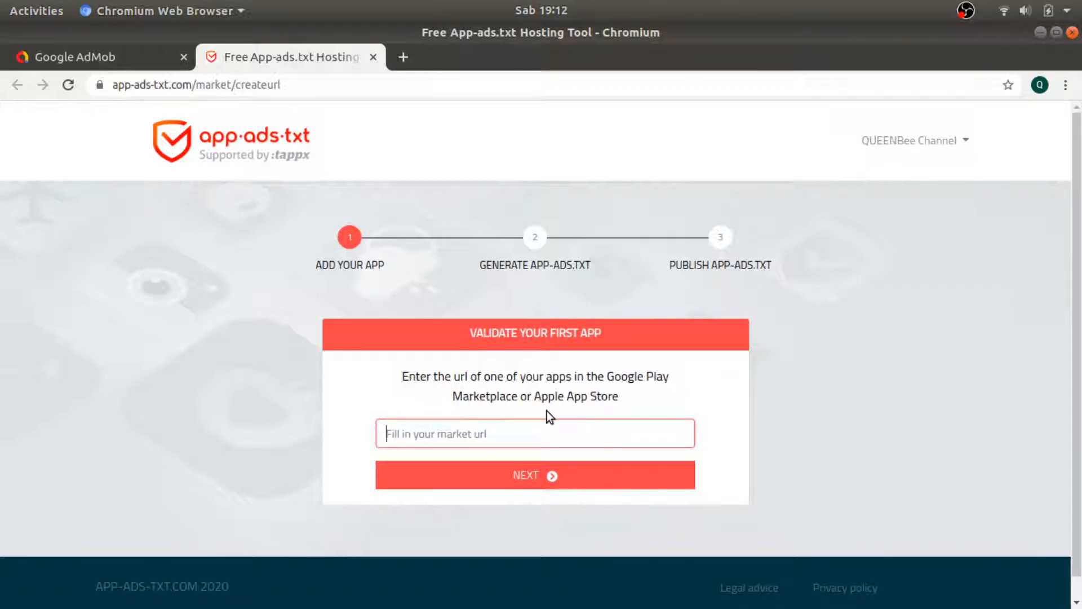
text(QUEENBee)
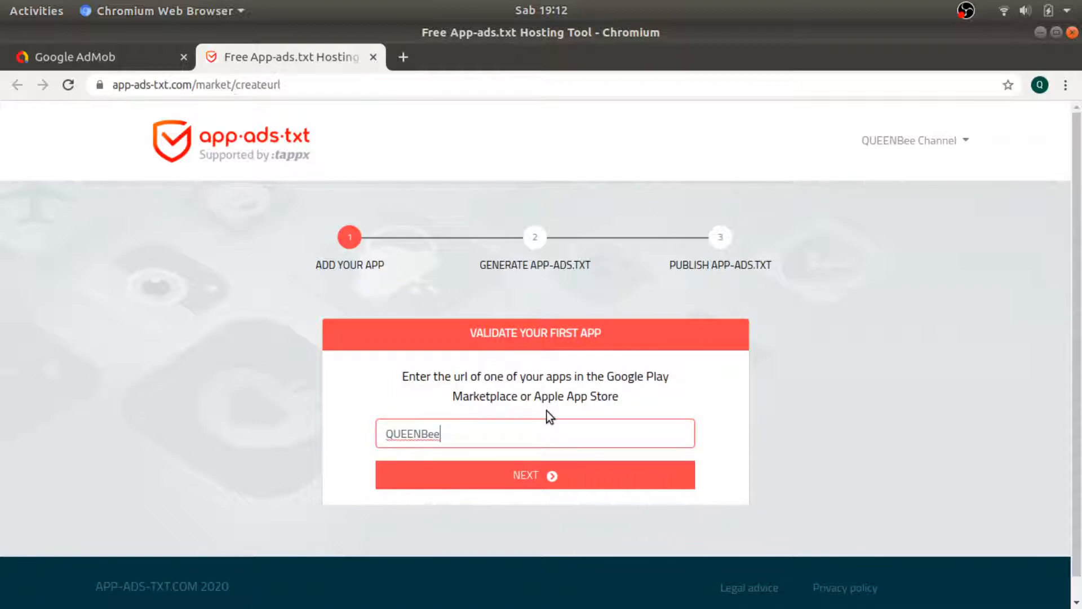
text(C)
key(BackSpace)
text(_Channel)
click(545, 474)
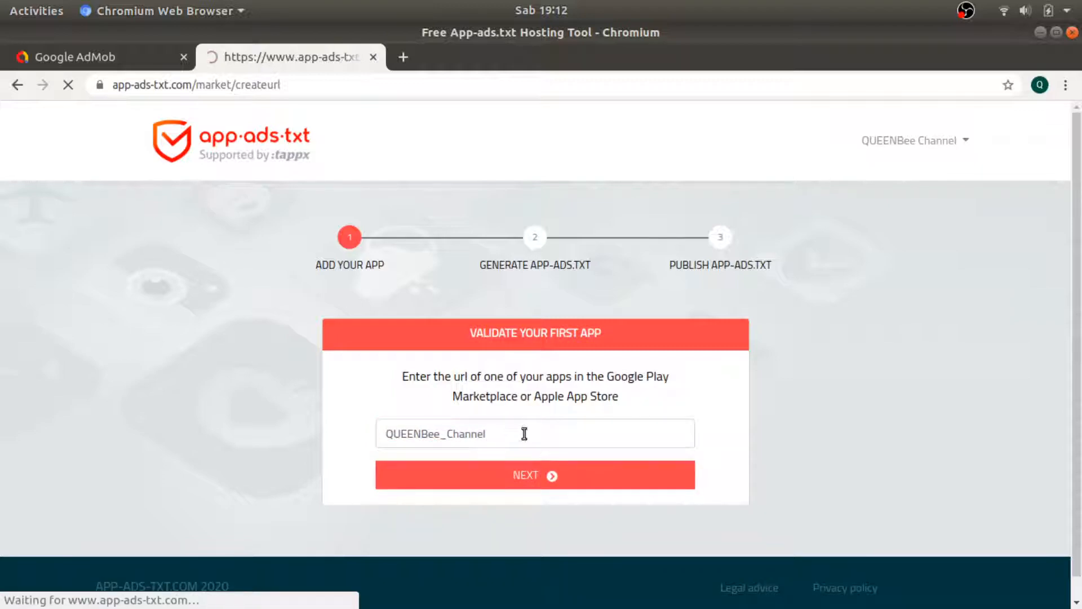
Review the 'market url must be valid' error, highlighting 'url' in the instructions.
click(486, 490)
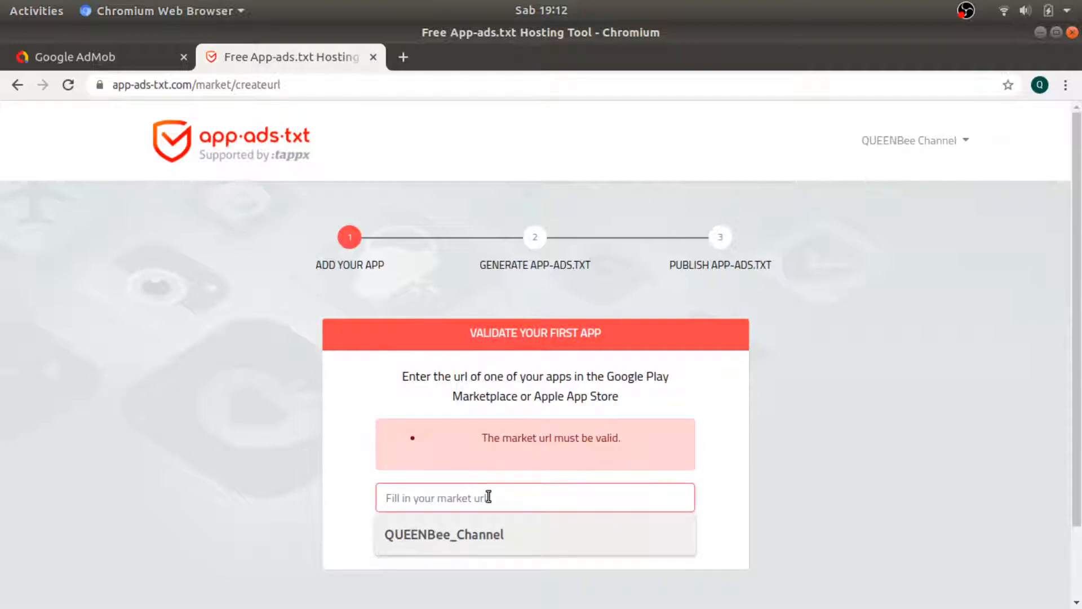
click(779, 455)
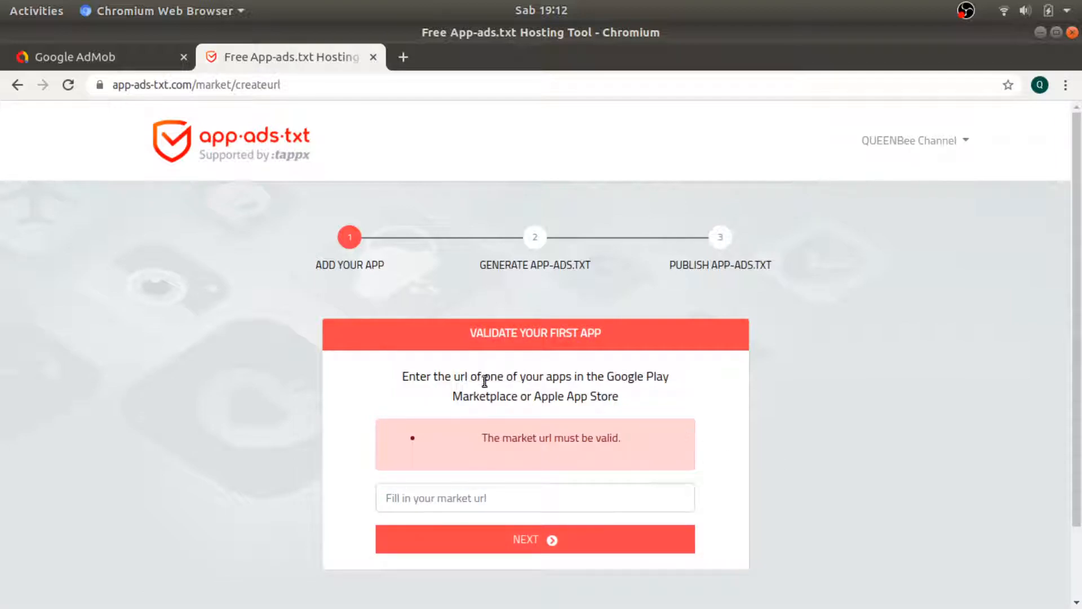
drag(425, 381, 530, 381)
click(458, 384)
drag(453, 380, 467, 376)
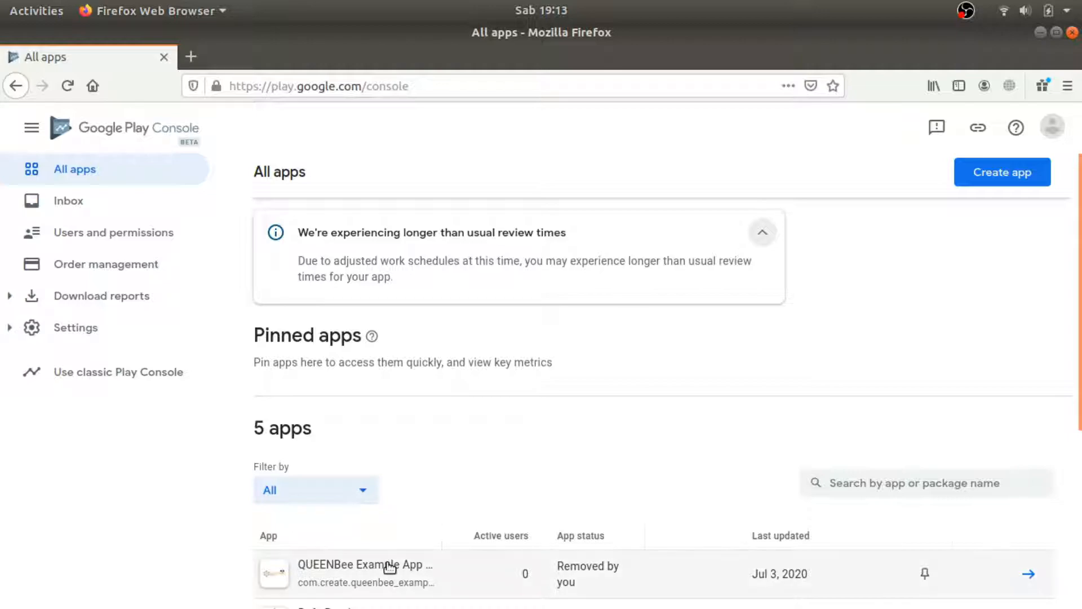
Copy the Google Play link from the QUEENBee Example App Upload dashboard.
click(372, 566)
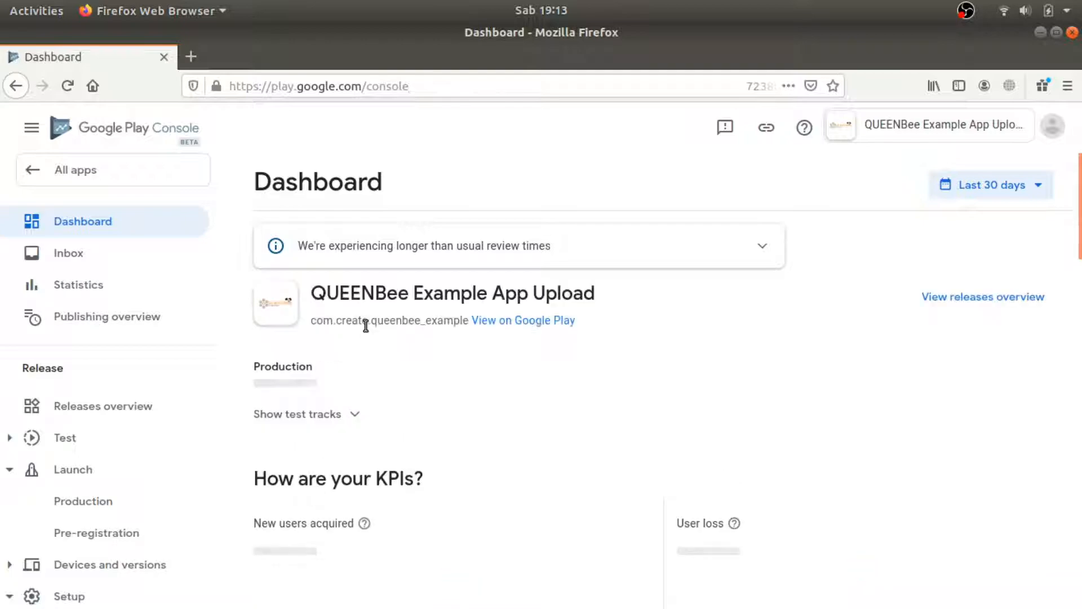
right_click(557, 323)
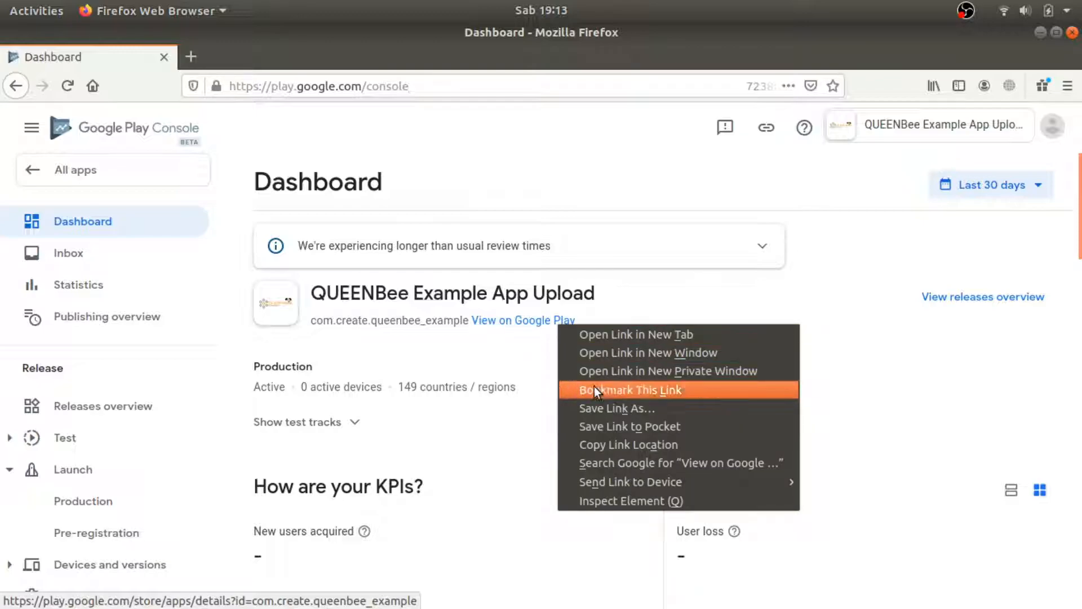
click(607, 441)
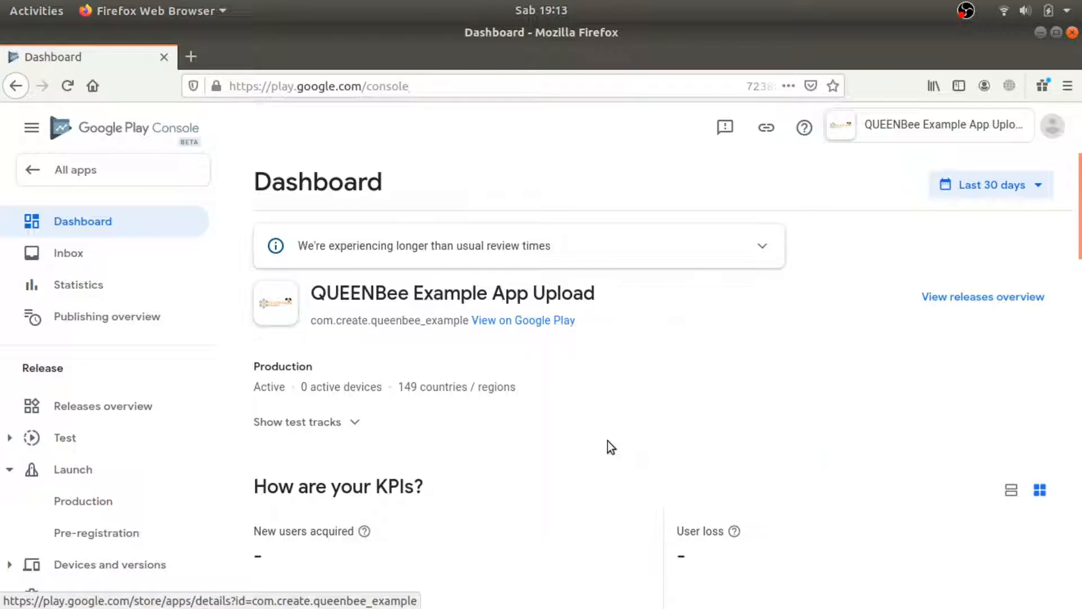
key(alt+Tab)
Paste the Google Play address as the market URL and validate the app.
click(503, 496)
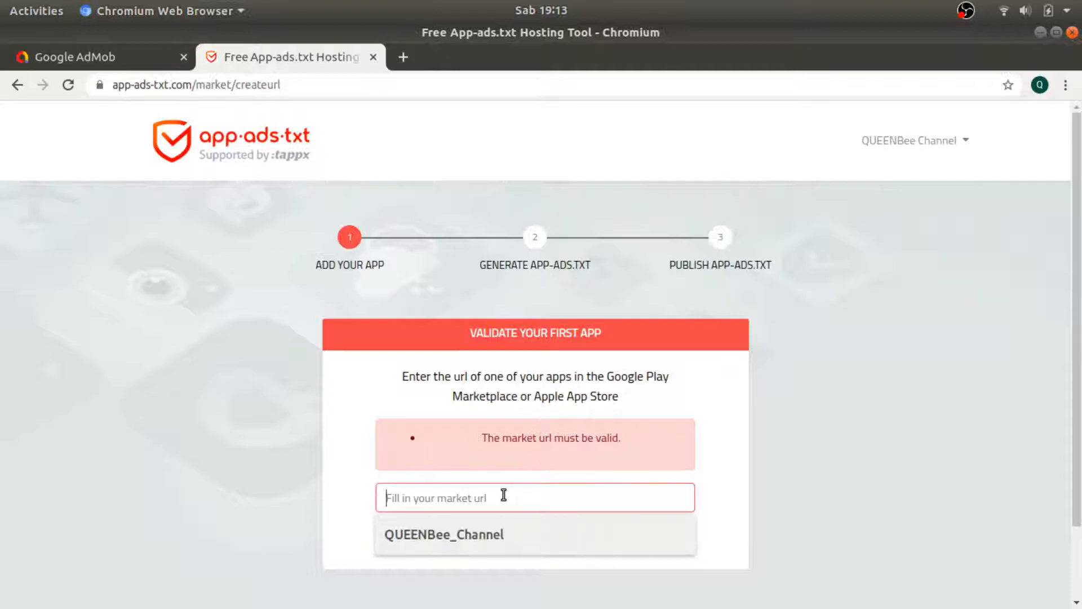
text(https://play.google.com/store/apps/details?id=com.create.queenbee_example)
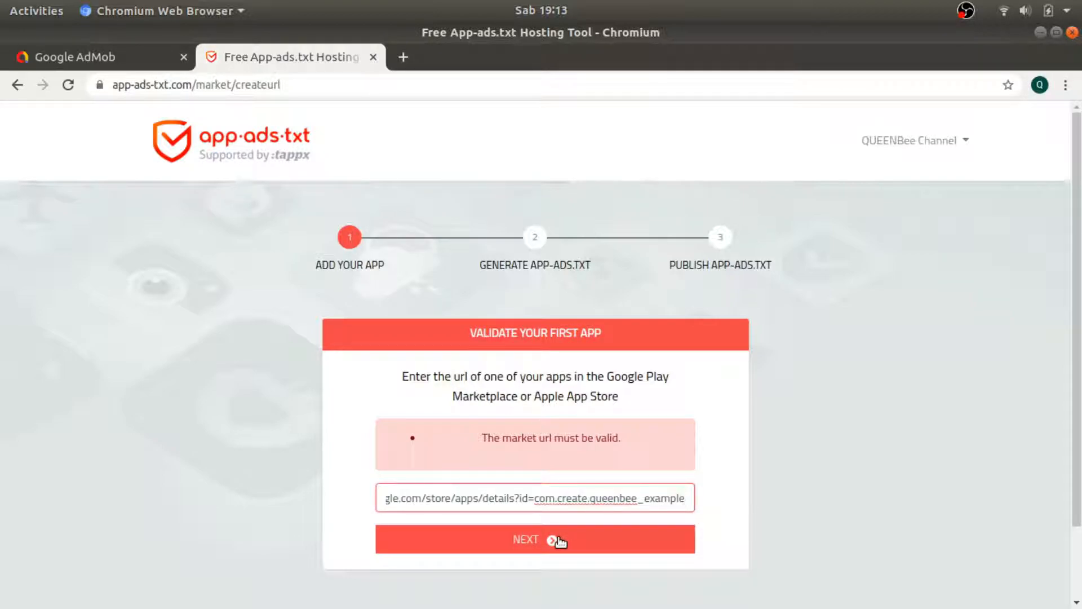
click(560, 541)
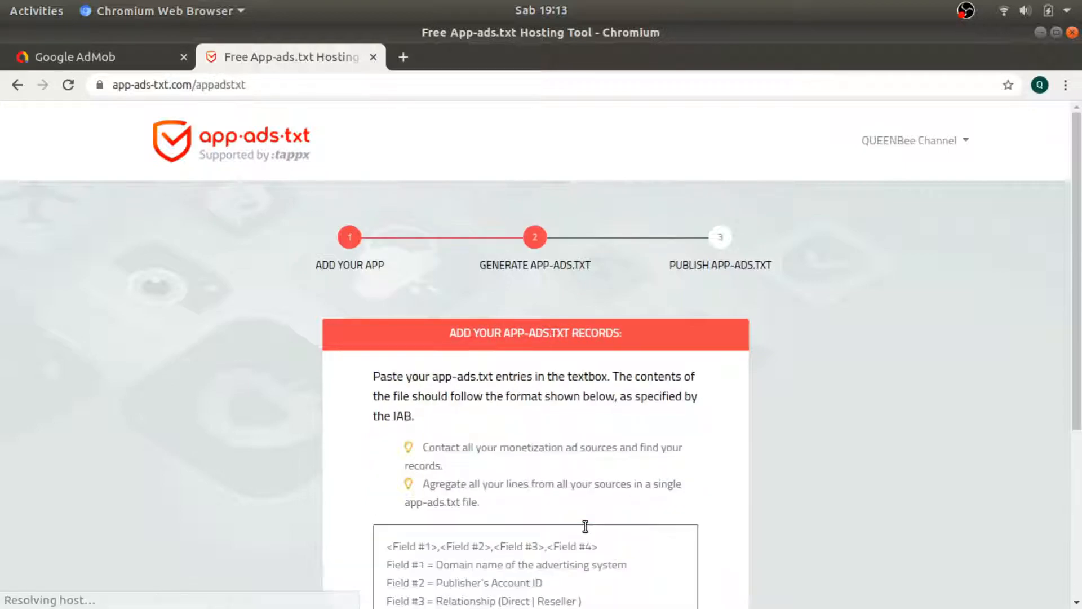
scroll(541, 460, down, 3)
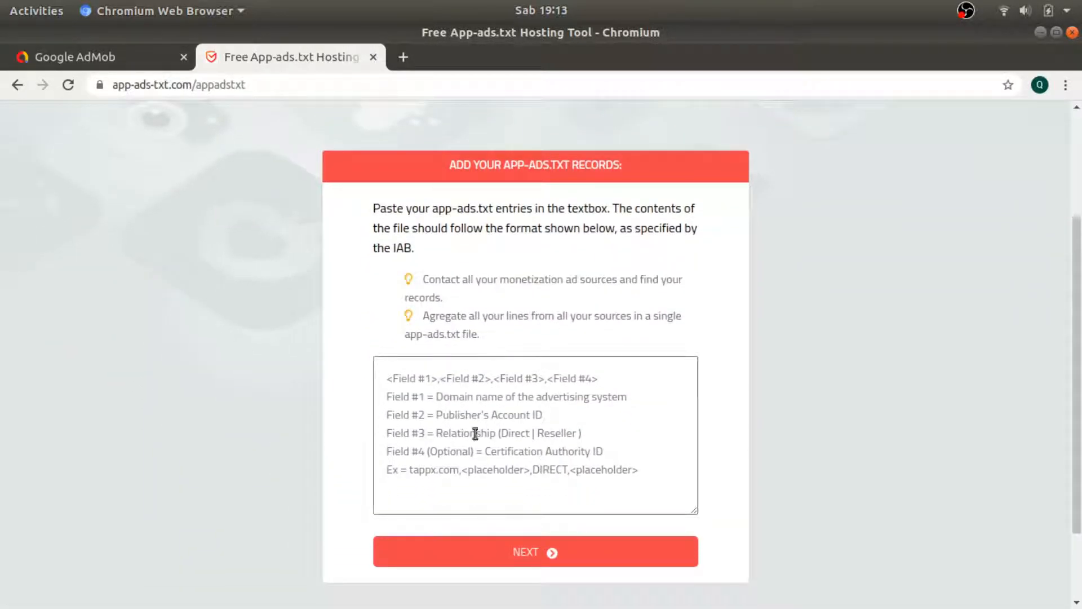
Paste the AdMob app-ads.txt snippet into the records textbox and submit it.
click(518, 420)
drag(393, 208, 511, 195)
drag(606, 198, 609, 200)
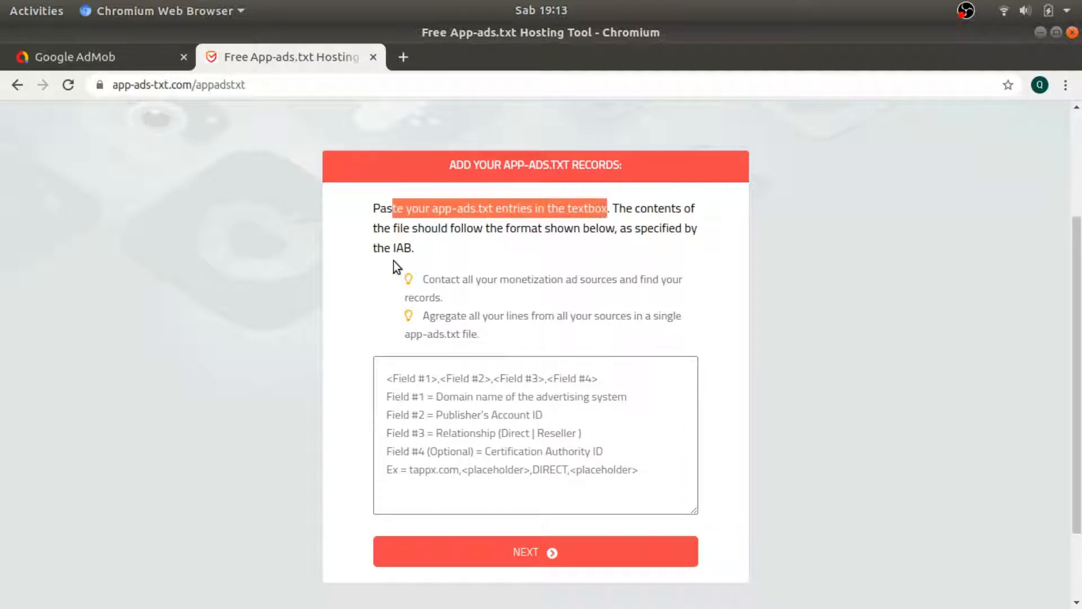
click(95, 56)
click(758, 329)
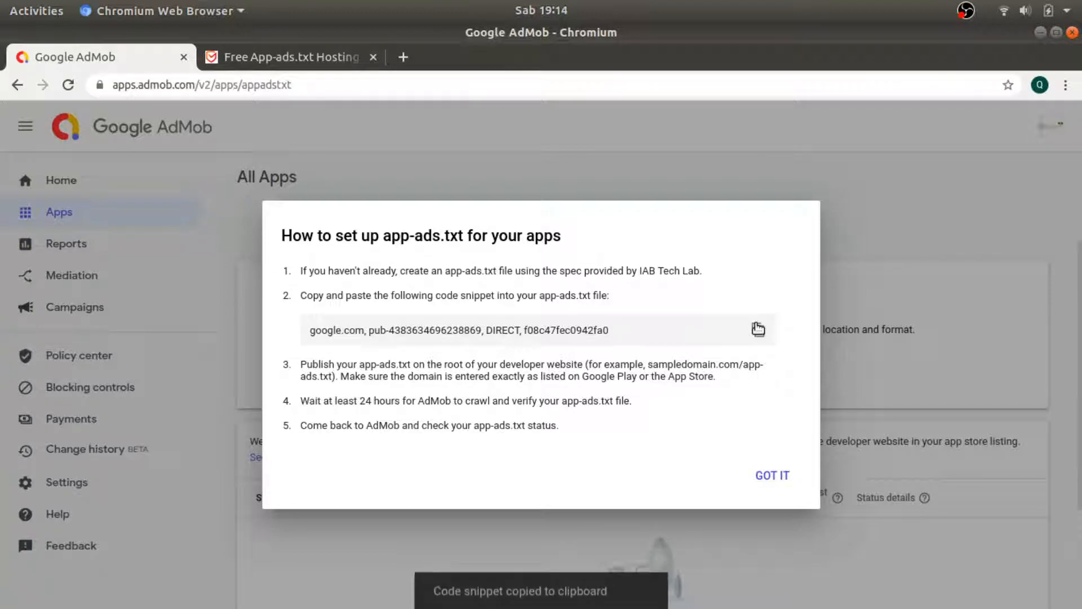
key(ctrl+Tab)
click(488, 433)
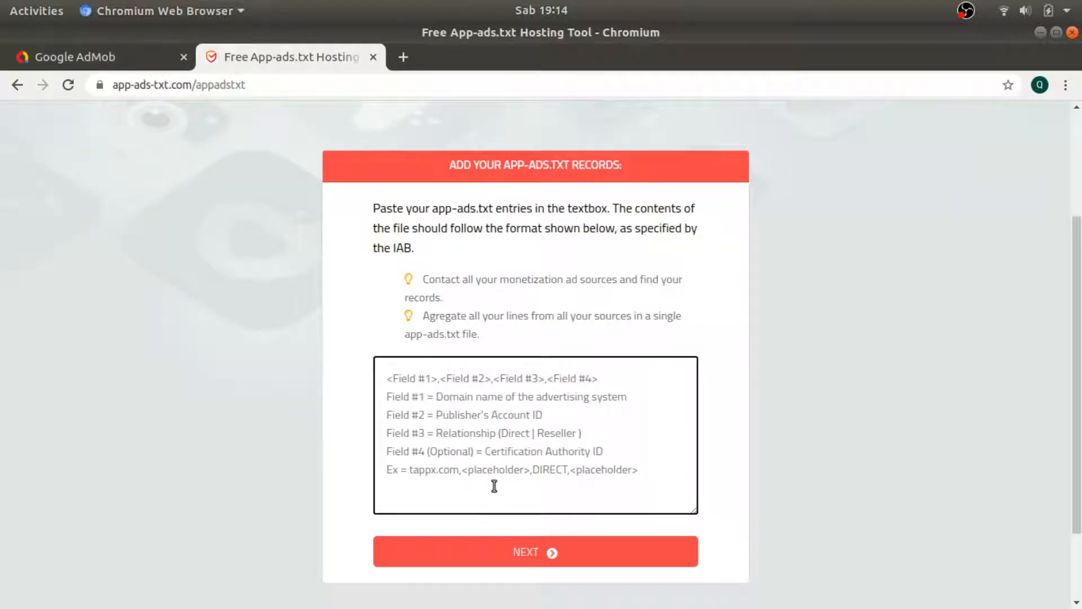
right_click(502, 412)
click(551, 280)
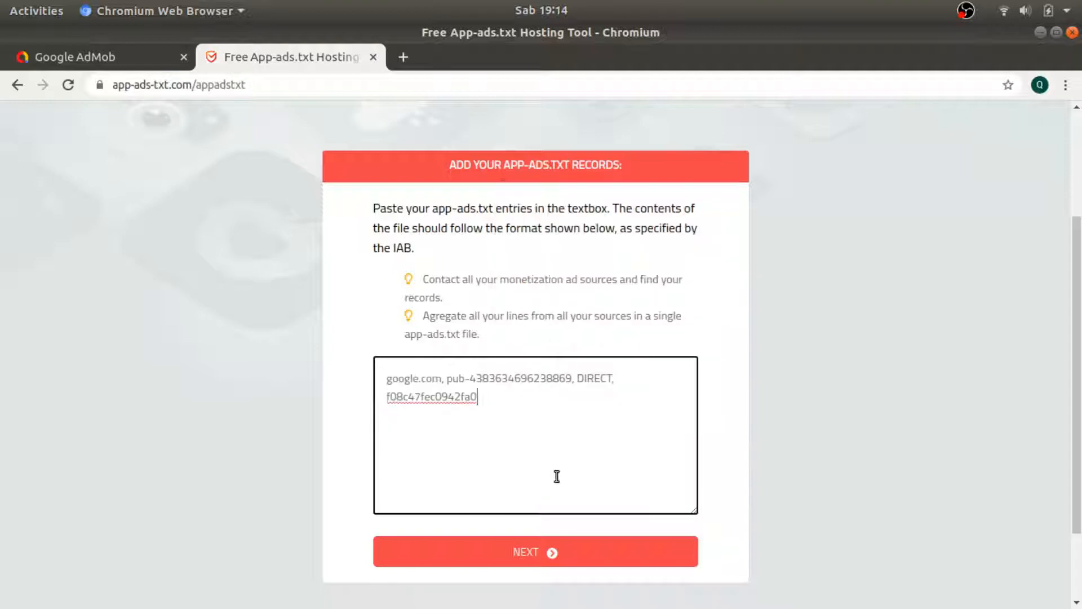
click(578, 558)
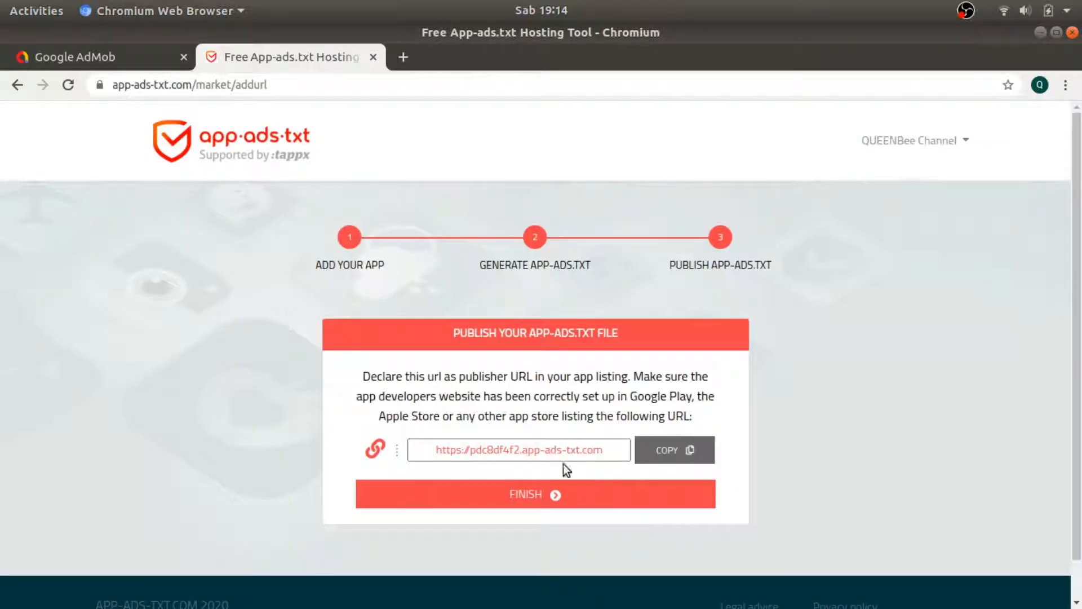
Copy the hosted app-ads.txt URL and bring the Play Console Firefox window forward.
click(691, 449)
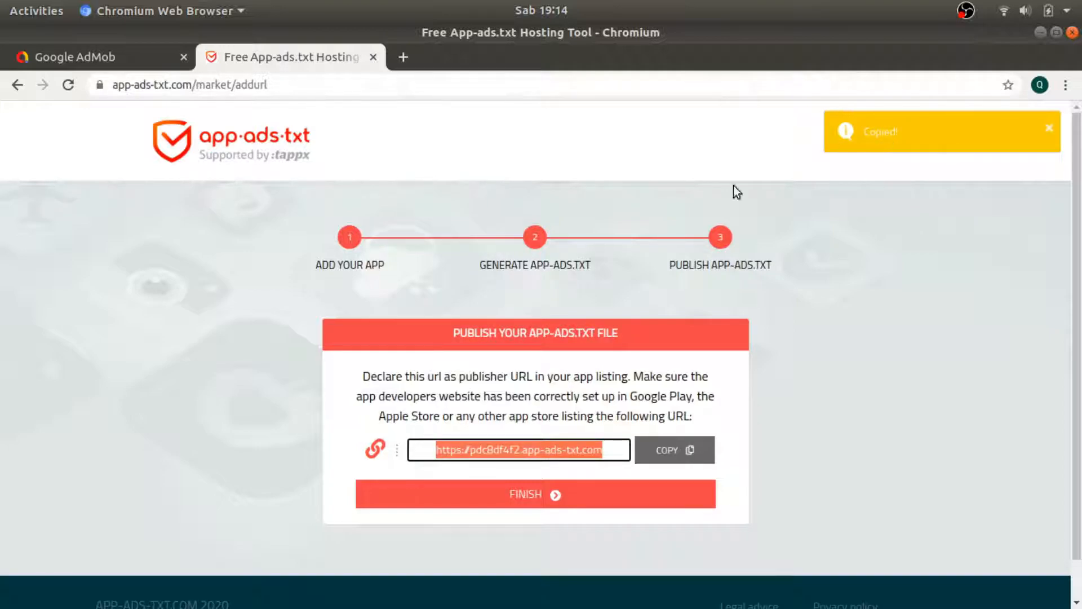
mouse_move(5, 322)
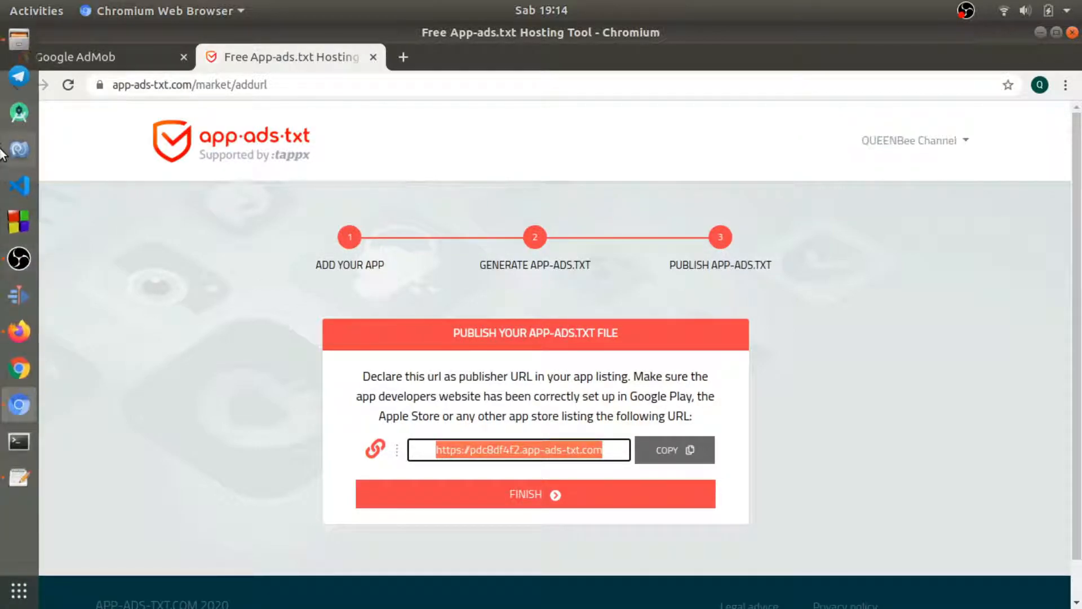
click(19, 331)
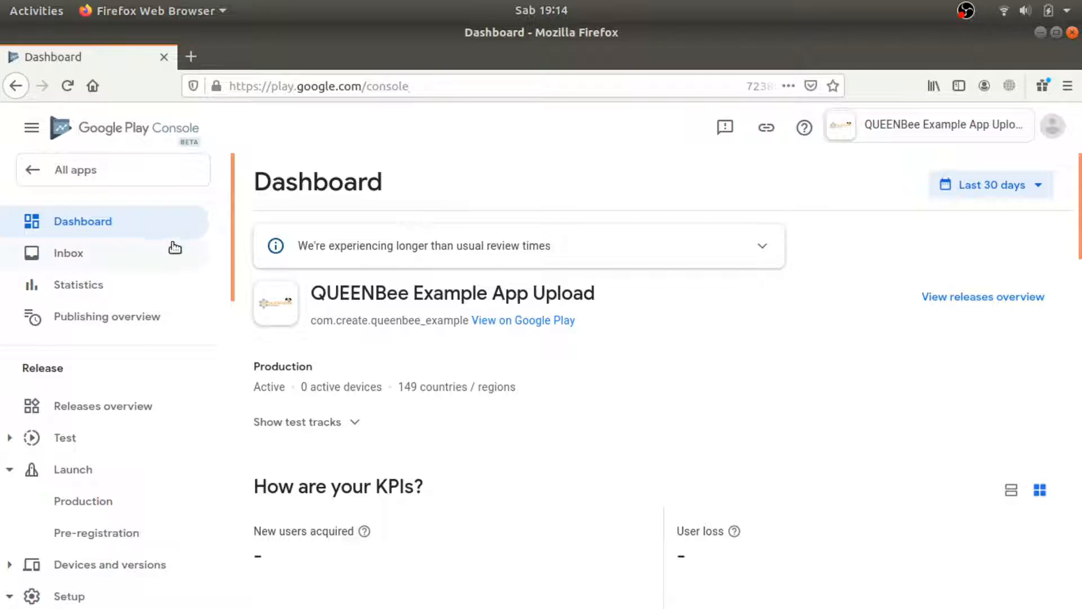
Go to Store presence > Store settings for the app in Play Console.
scroll(175, 248, down, 1)
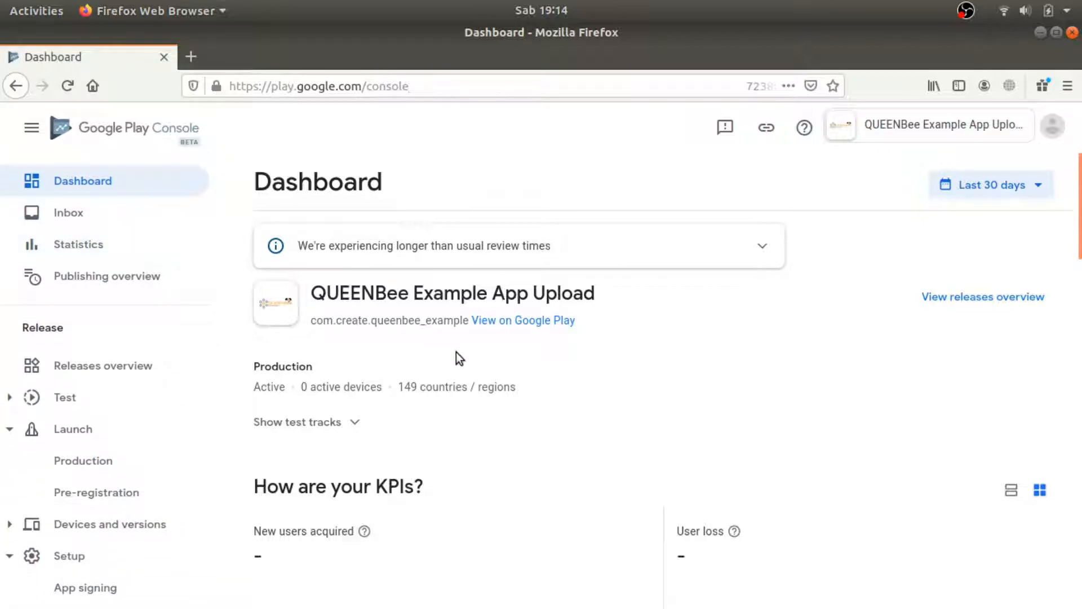
scroll(455, 352, down, 1)
scroll(340, 346, down, 1)
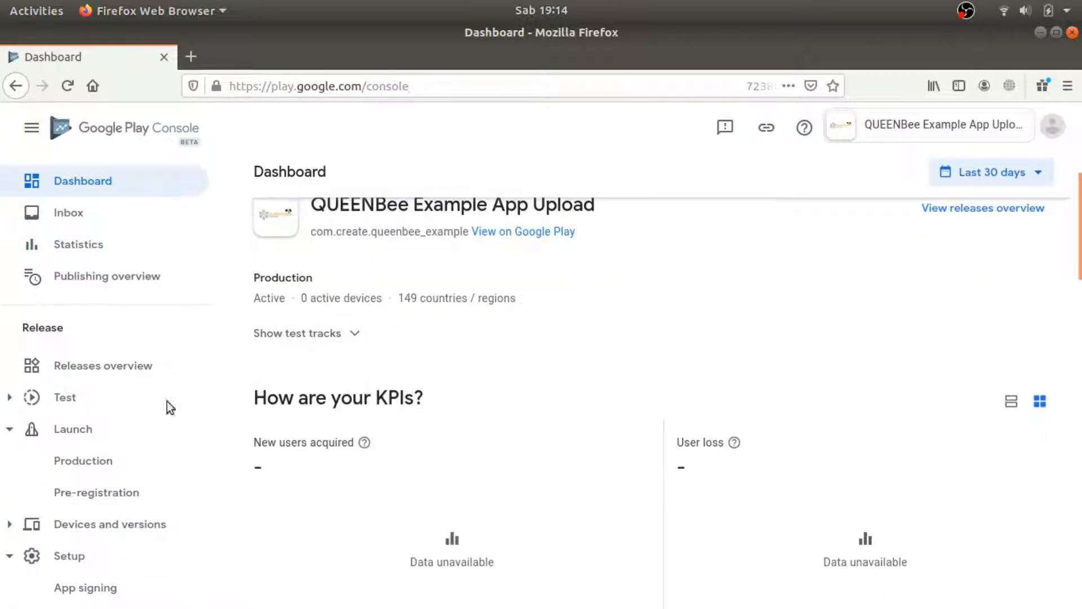
scroll(70, 413, down, 2)
scroll(96, 388, down, 2)
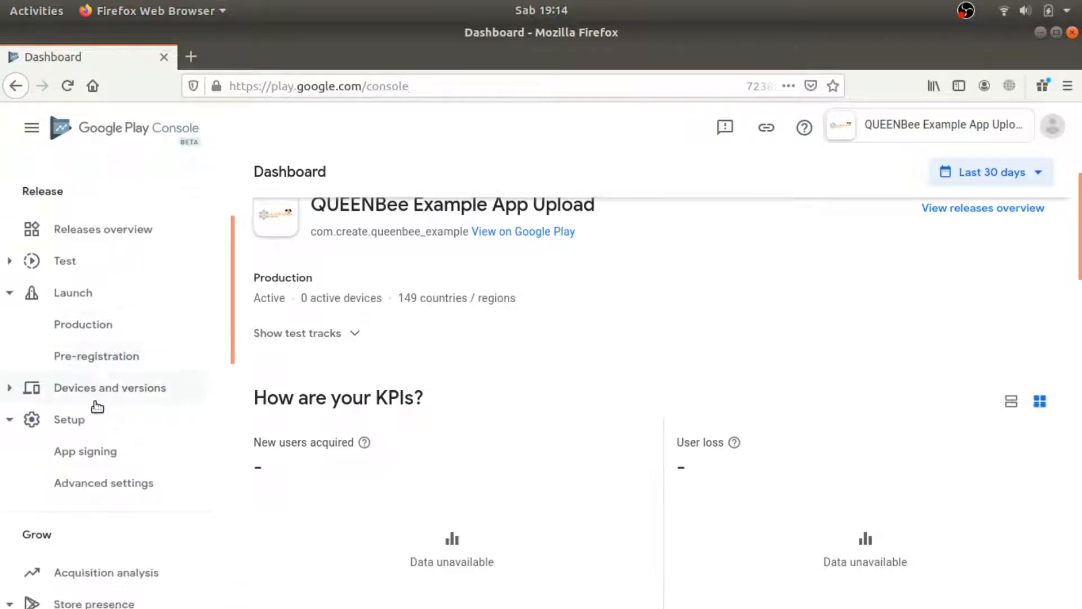
scroll(75, 440, down, 4)
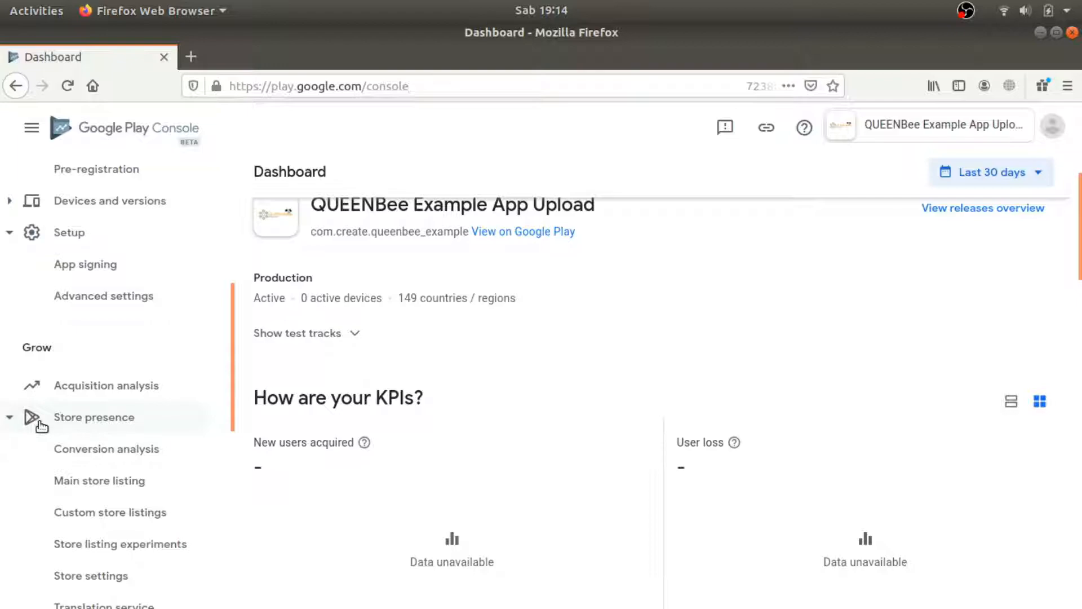
click(67, 417)
click(62, 420)
scroll(80, 460, down, 2)
click(87, 503)
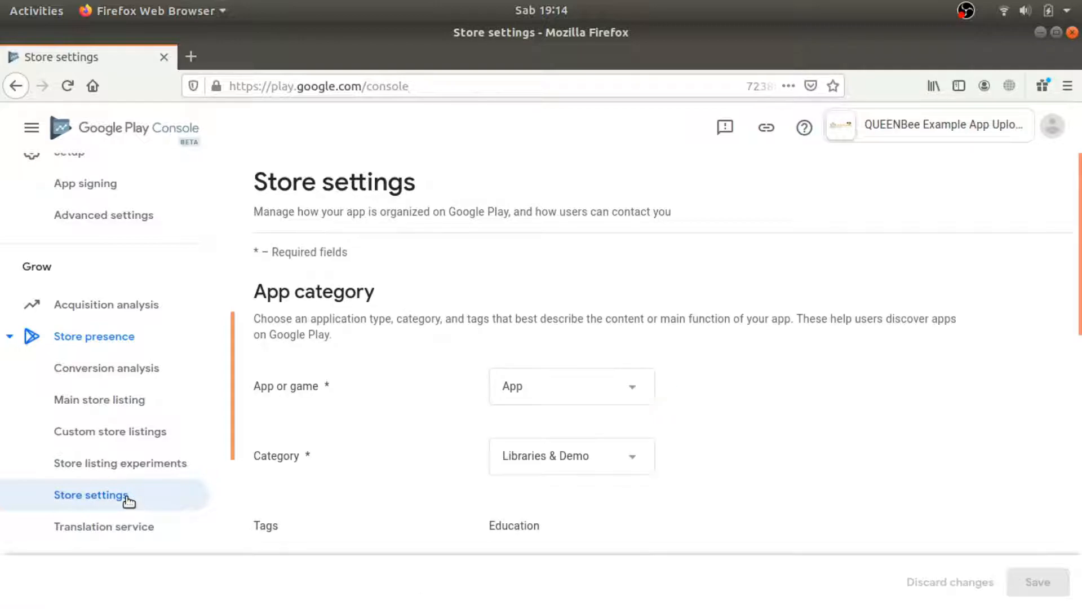
Set the Website field to the hosted app-ads.txt URL, save, and click FINISH on app-ads-txt.com.
scroll(652, 423, down, 5)
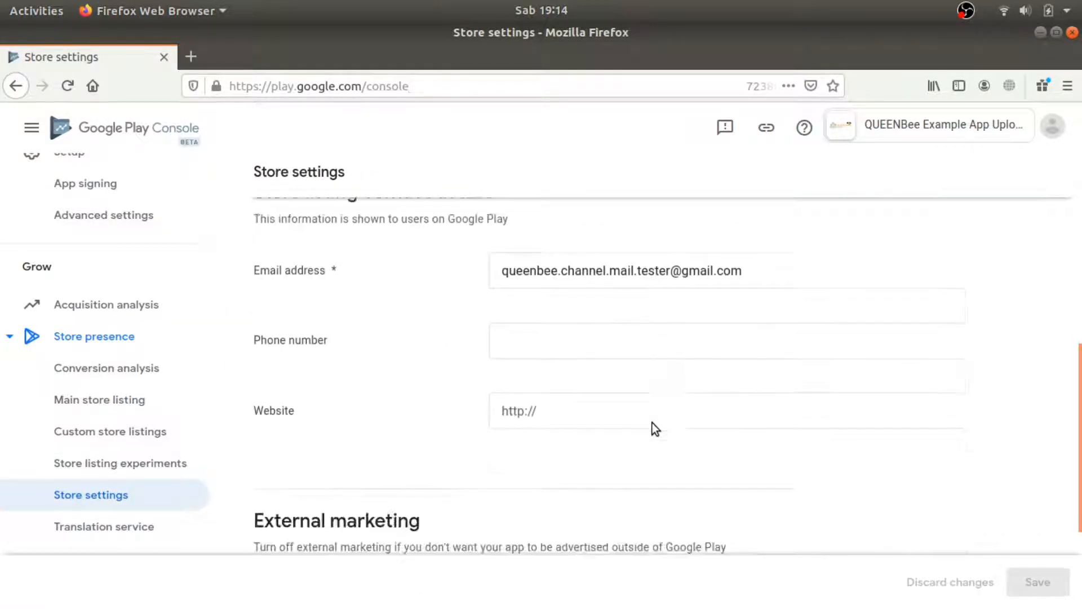
scroll(652, 422, down, 1)
click(626, 386)
right_click(624, 385)
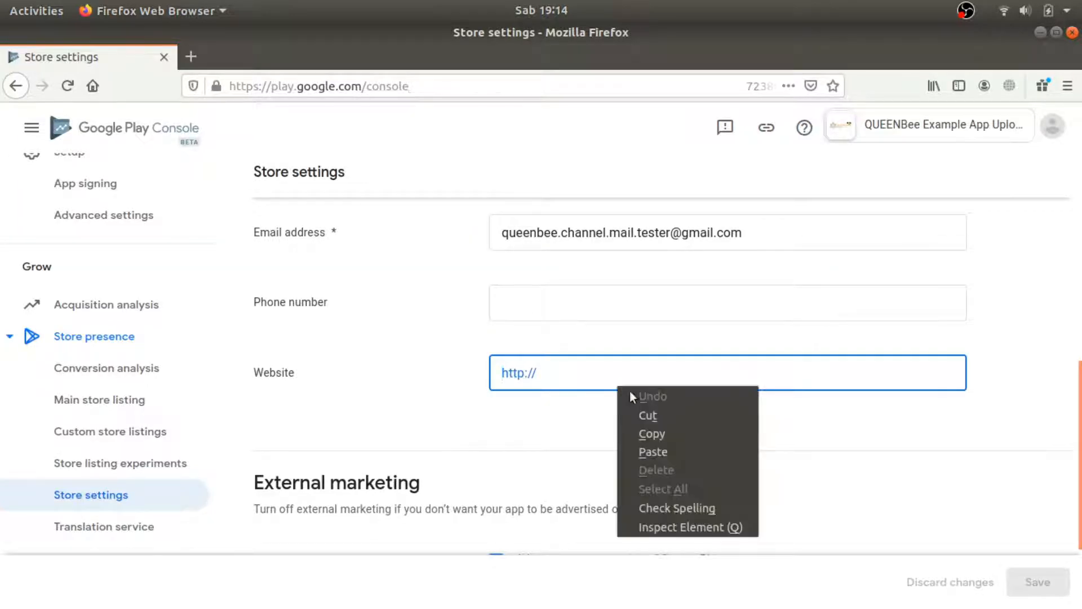
click(652, 448)
drag(707, 369, 449, 348)
key(alt+Tab)
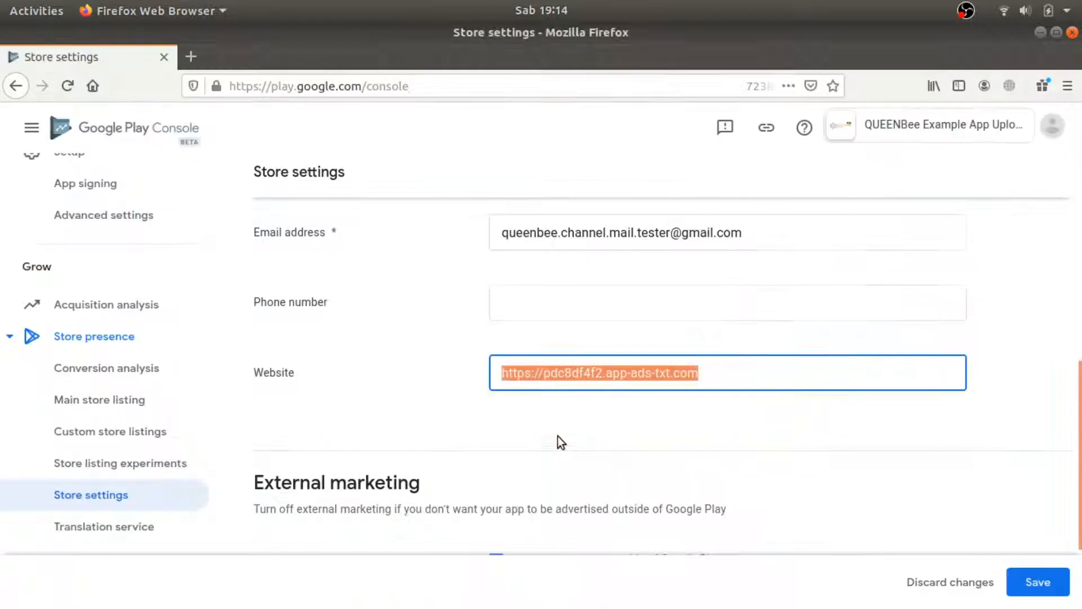
click(1029, 576)
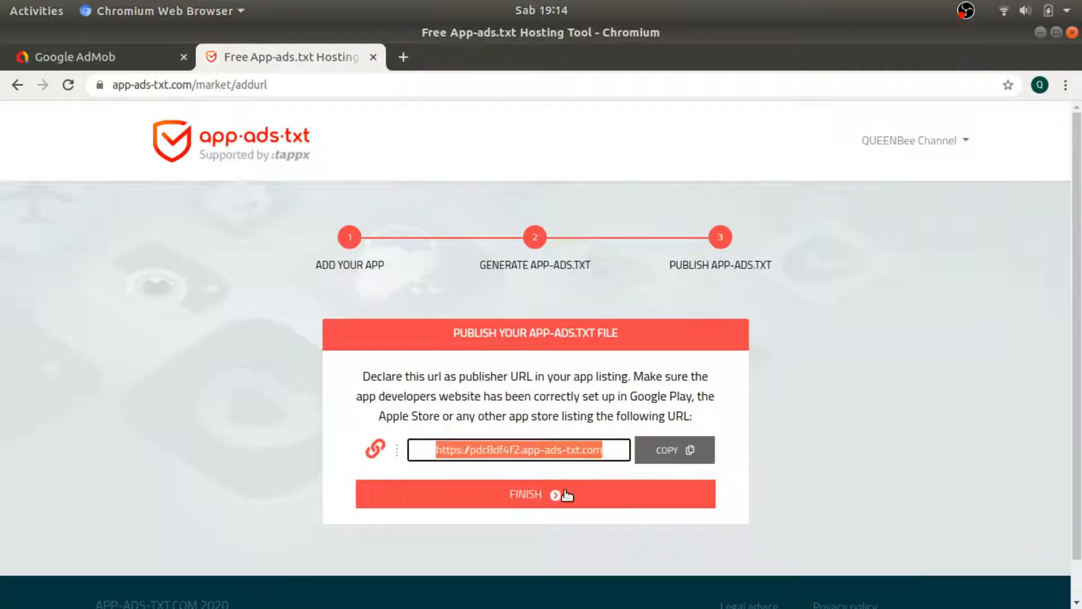
click(565, 493)
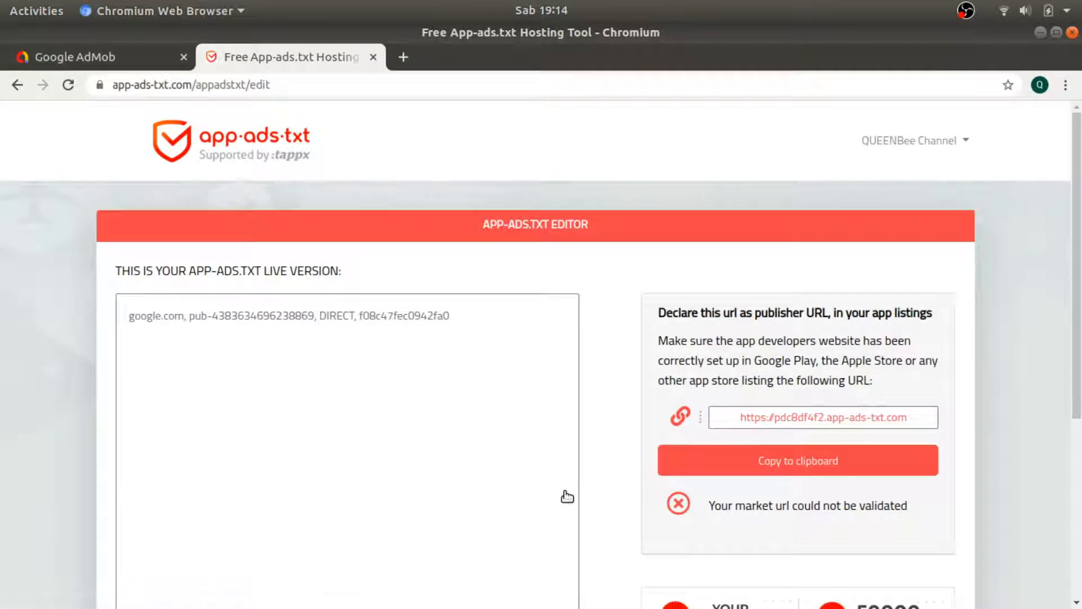